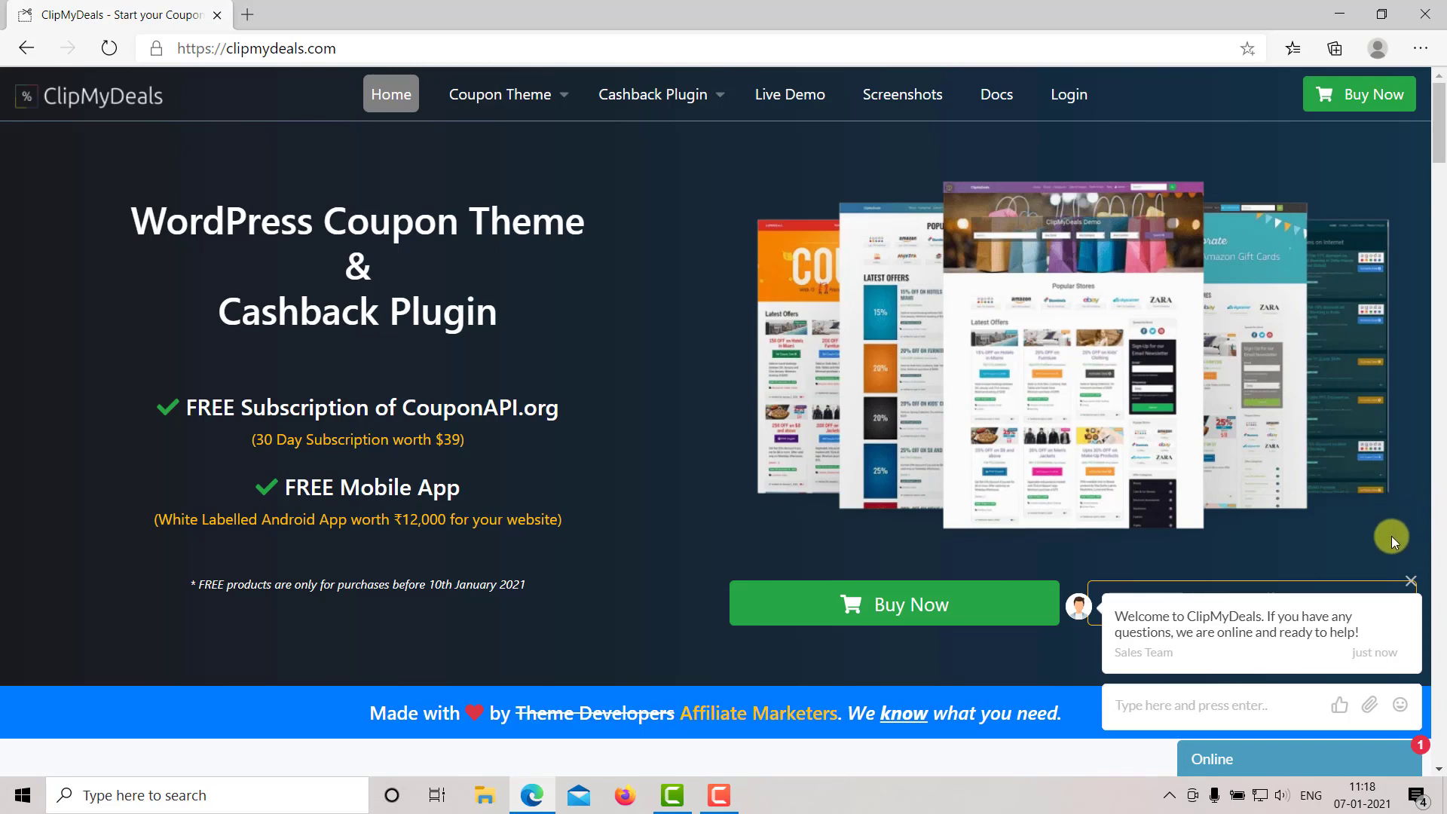
# Dismiss the chat welcome popup on the ClipMyDeals homepage.
pyautogui.click(1411, 578)
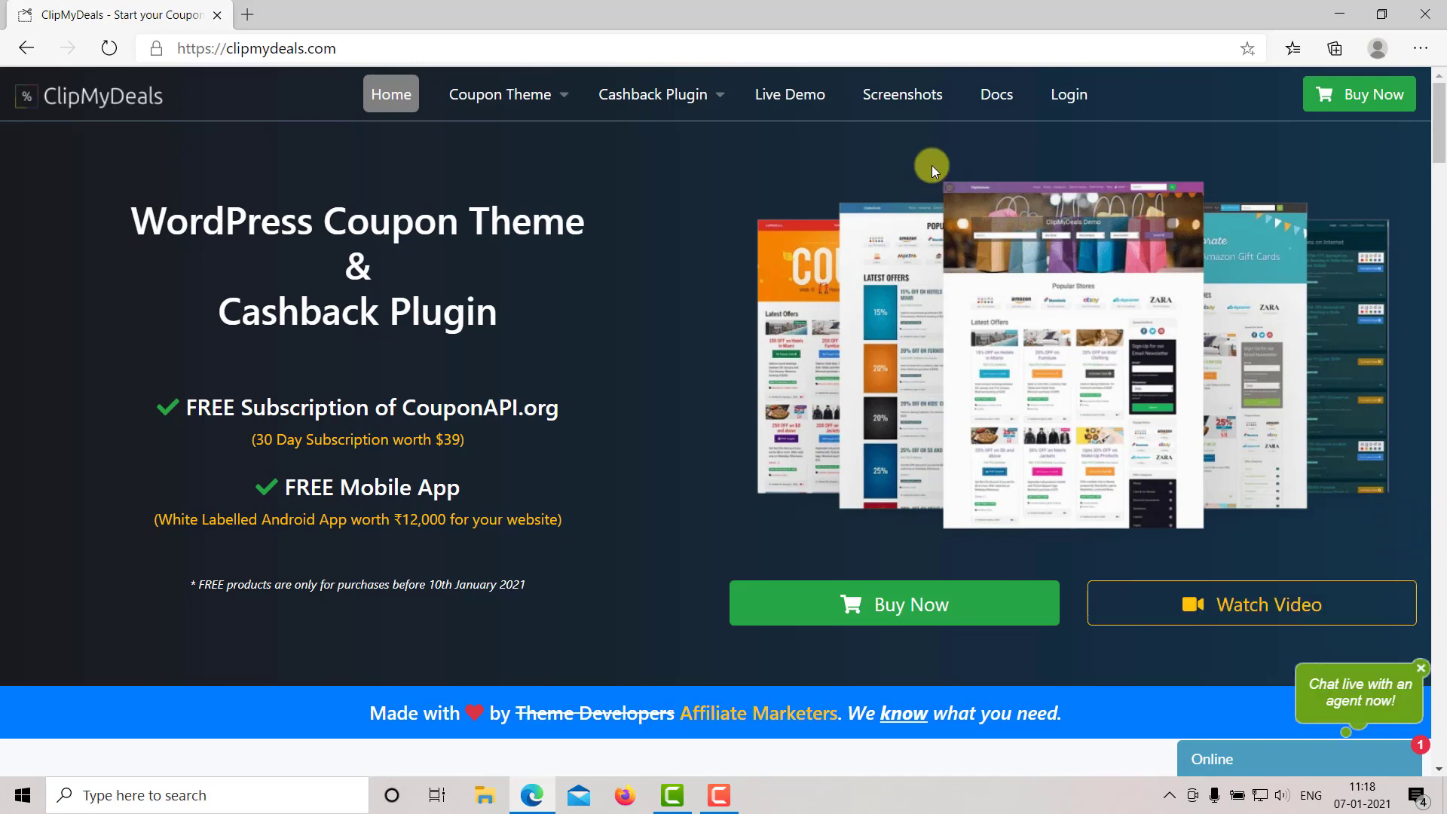
# Go to Docs and open the iOS Application knowledgebase category.
pyautogui.click(987, 98)
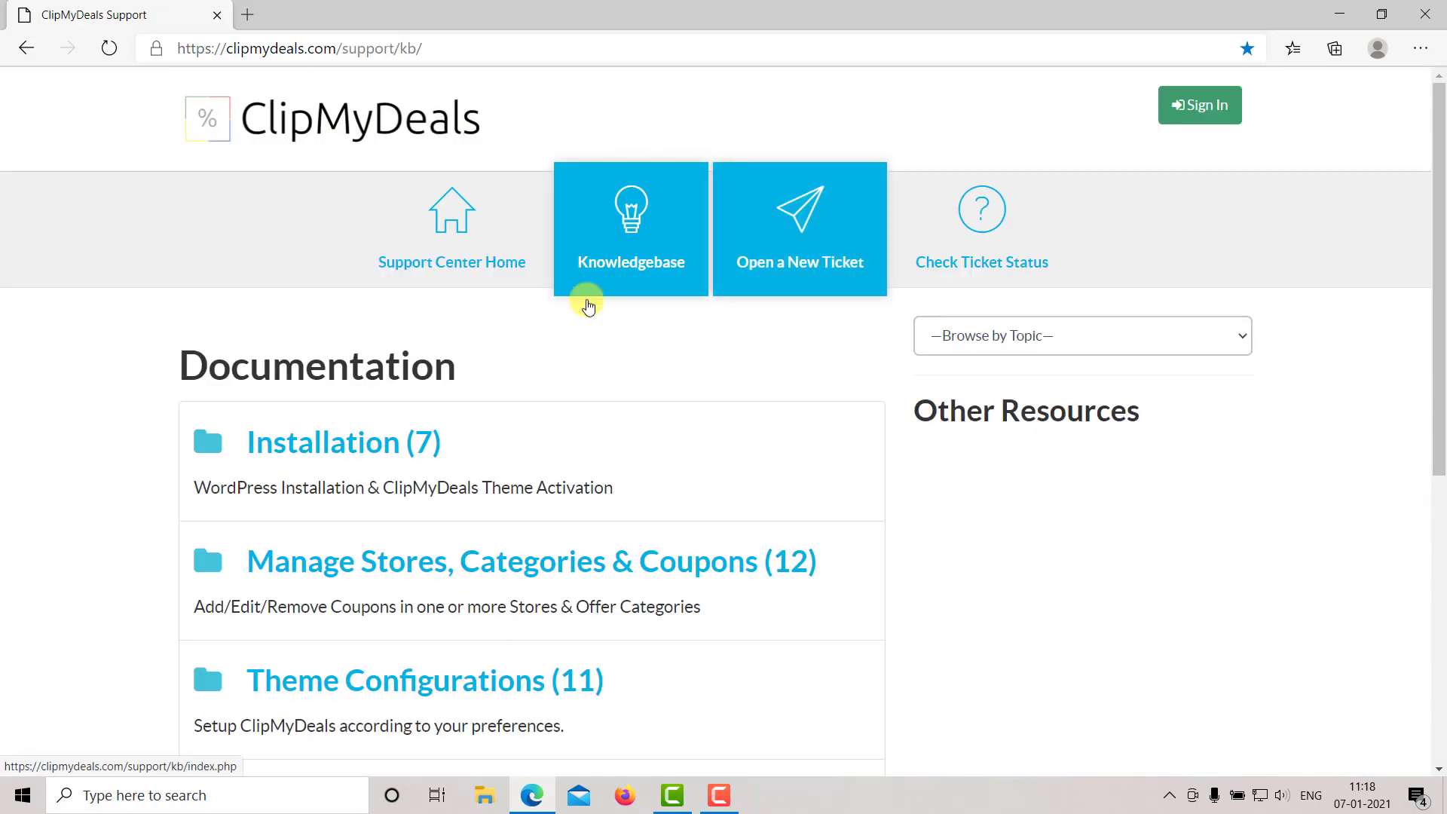
pyautogui.scroll(-5, 544, 452)
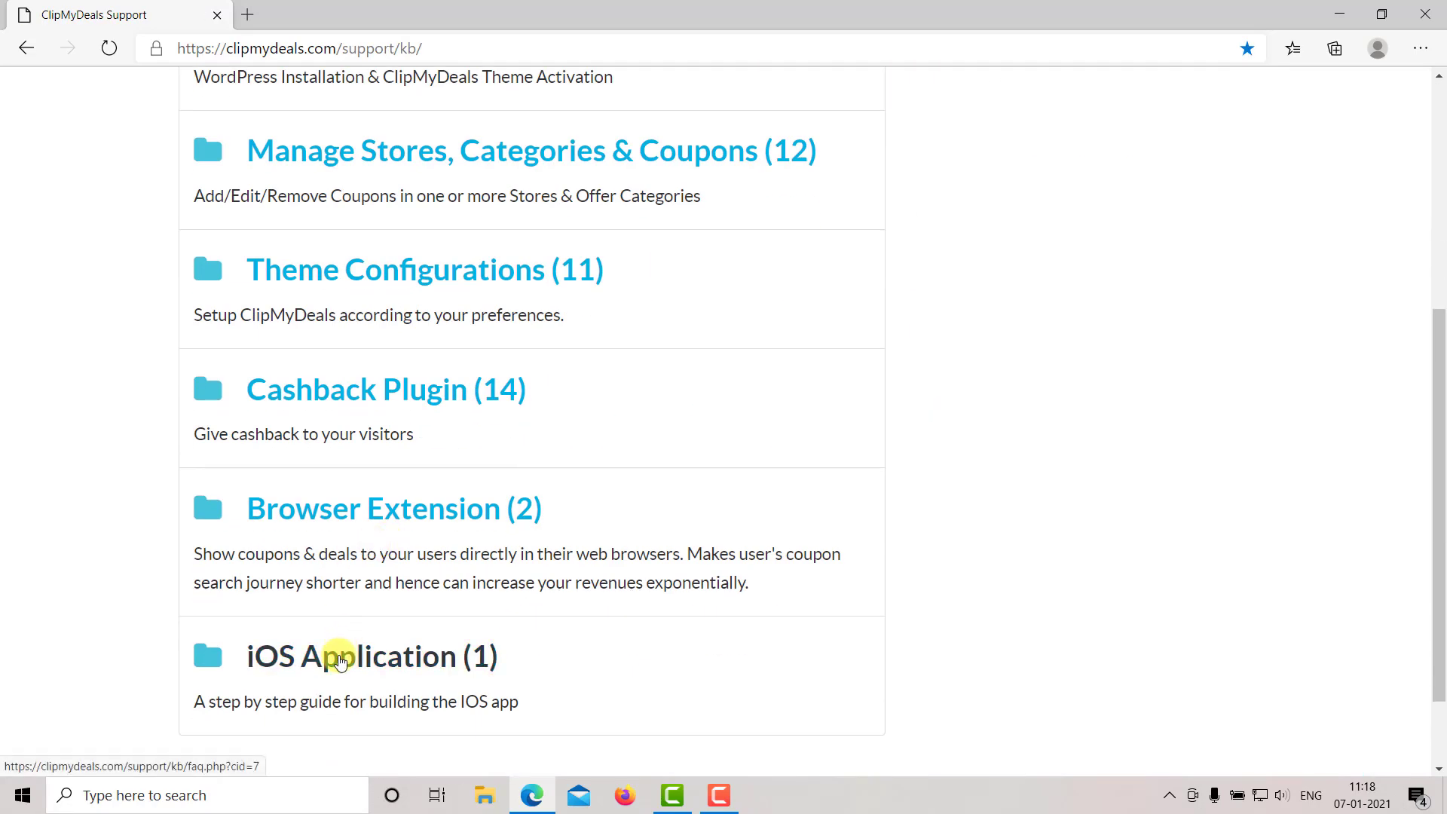
pyautogui.click(340, 660)
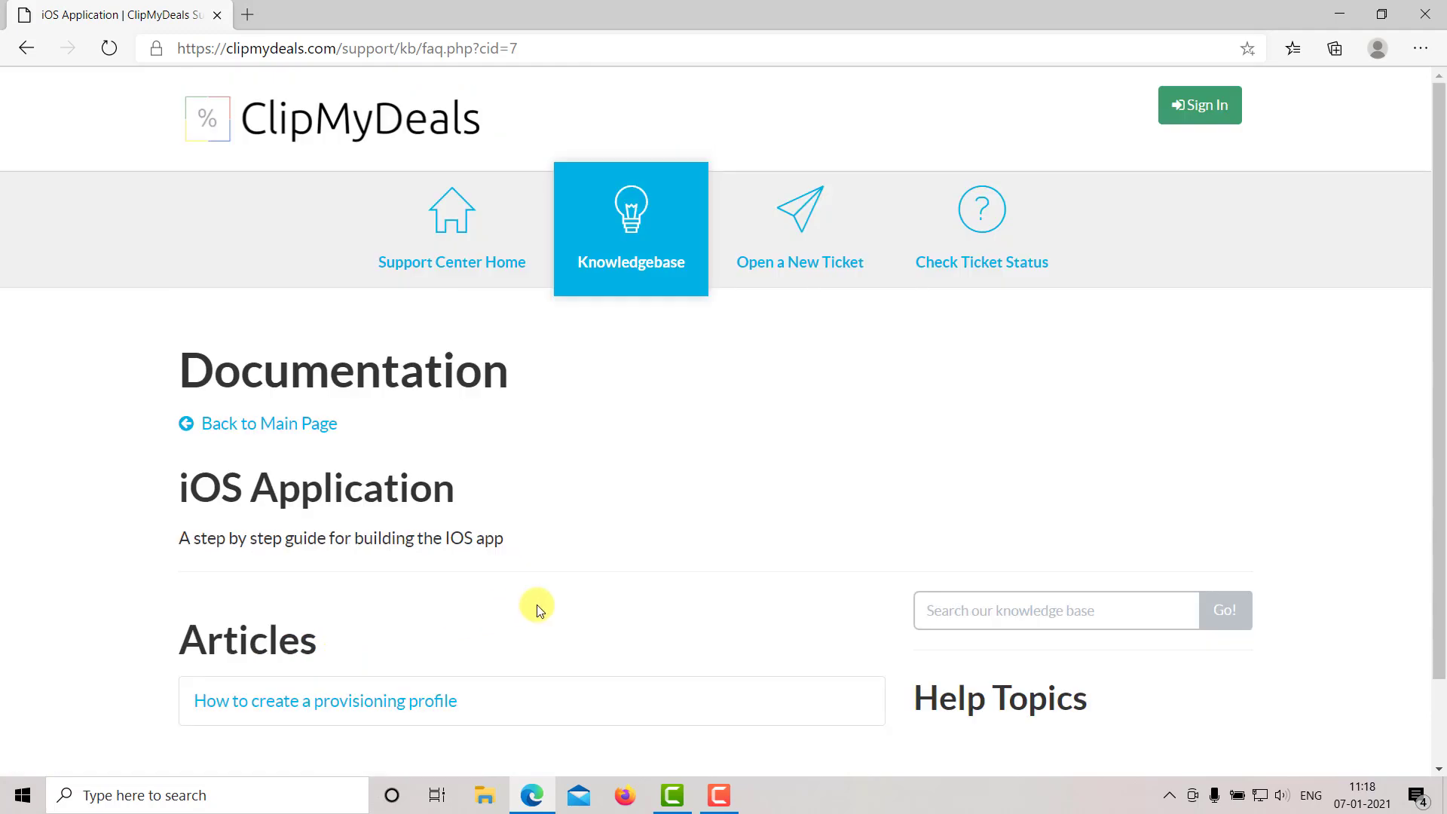
pyautogui.scroll(-1, 558, 614)
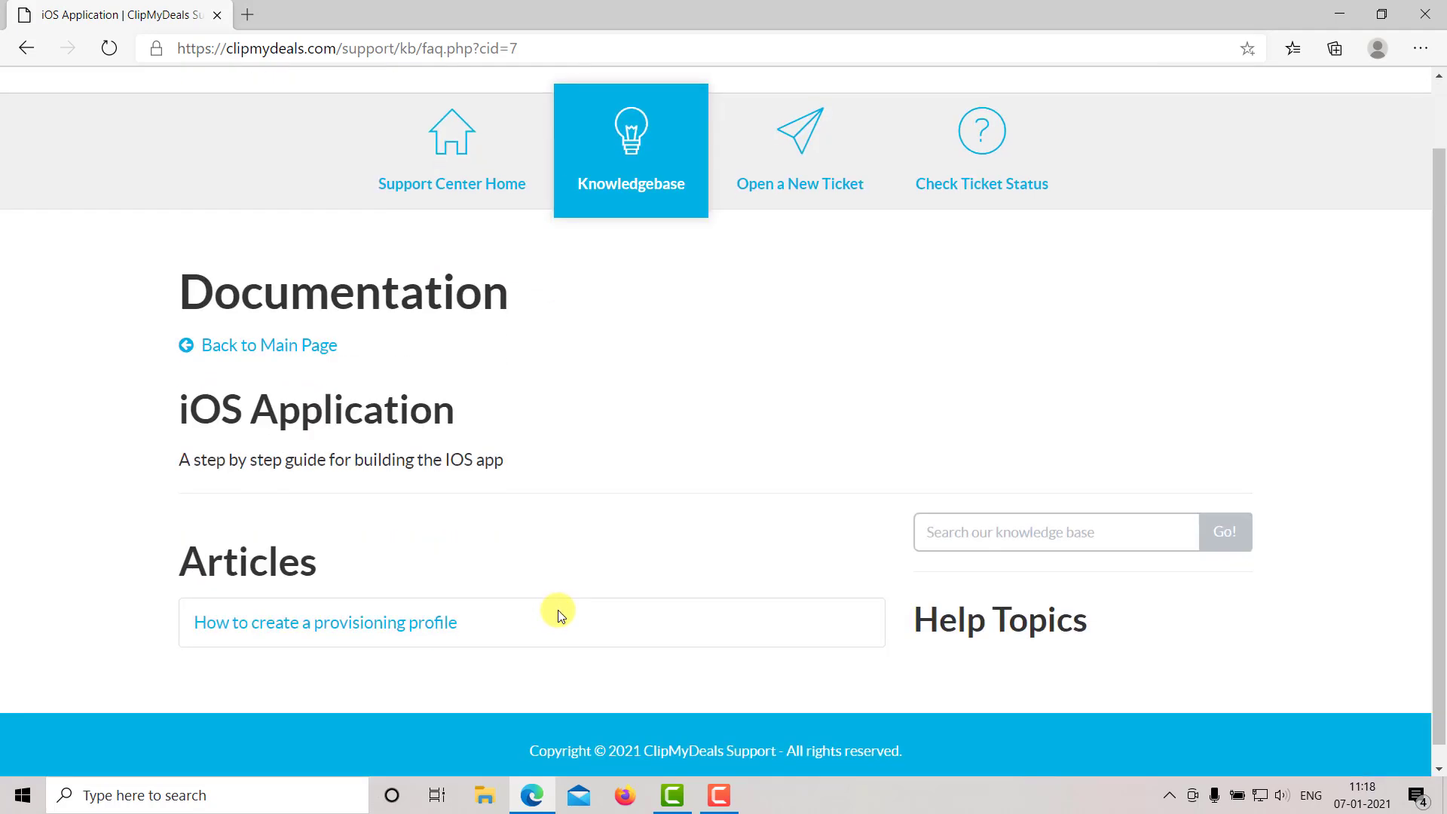
pyautogui.scroll(1, 557, 614)
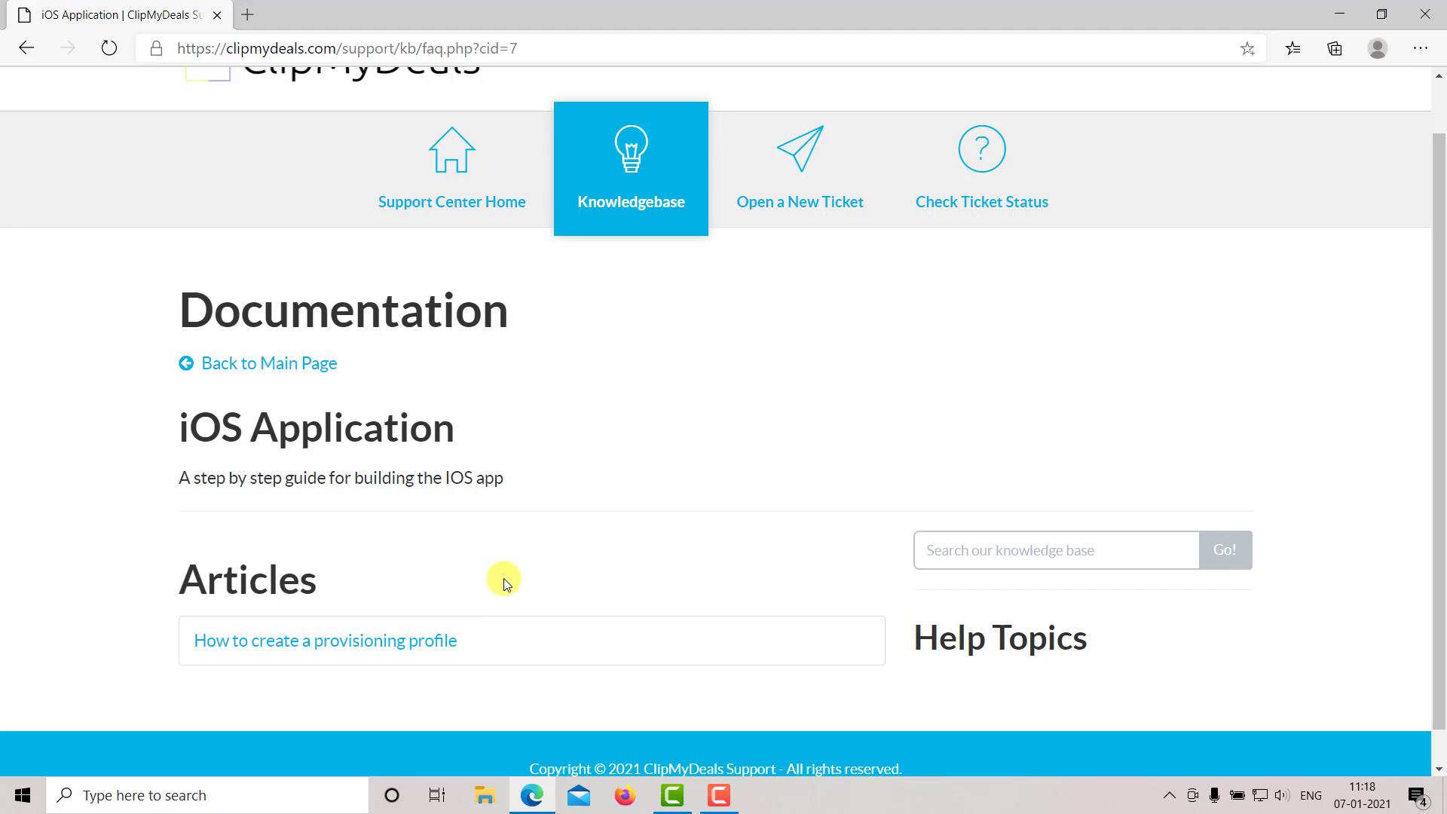
# Open 'How to create a provisioning profile' and download its ClipMyDeals.certSigningRequest file.
pyautogui.click(393, 637)
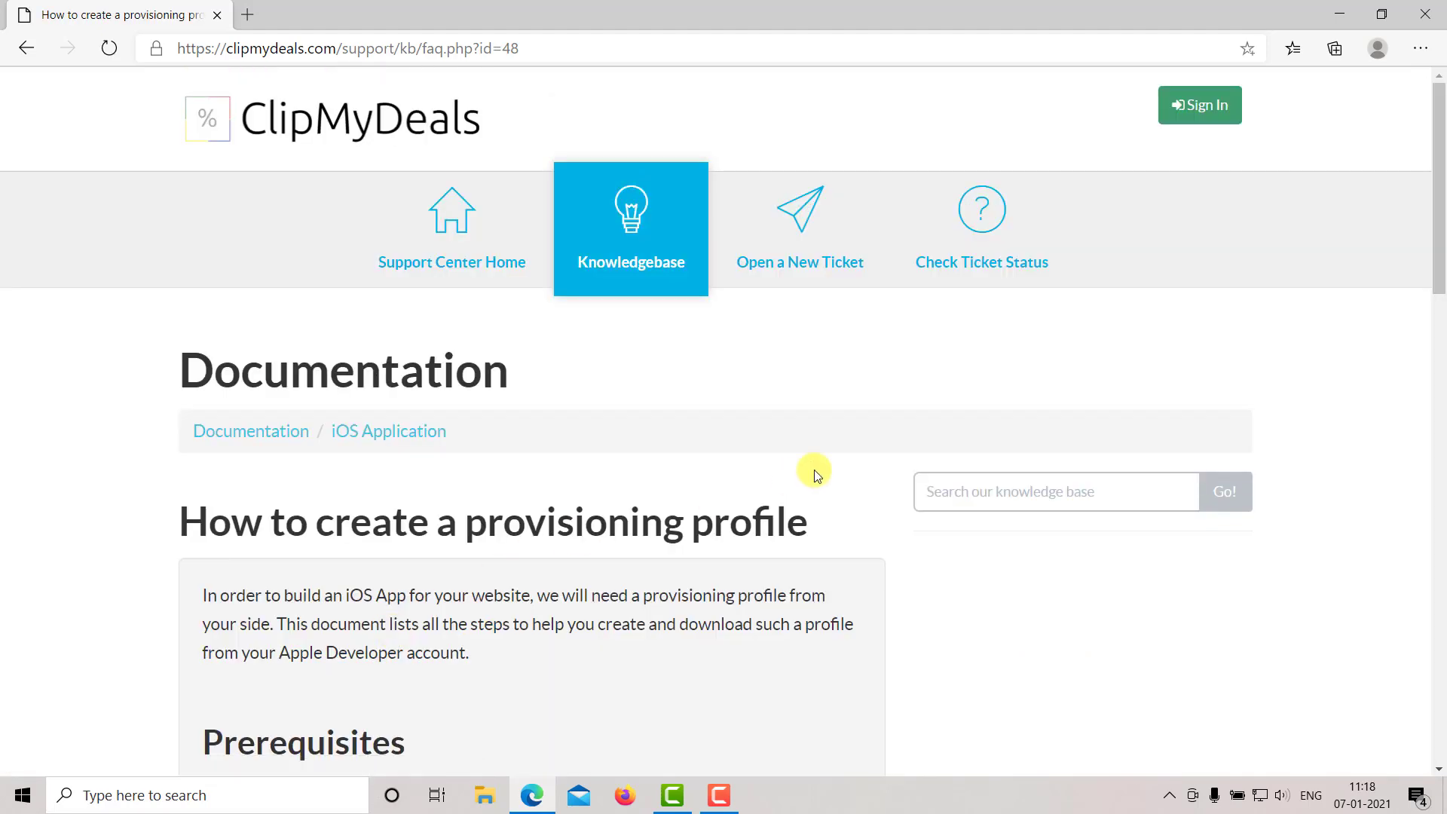
pyautogui.scroll(-5, 815, 471)
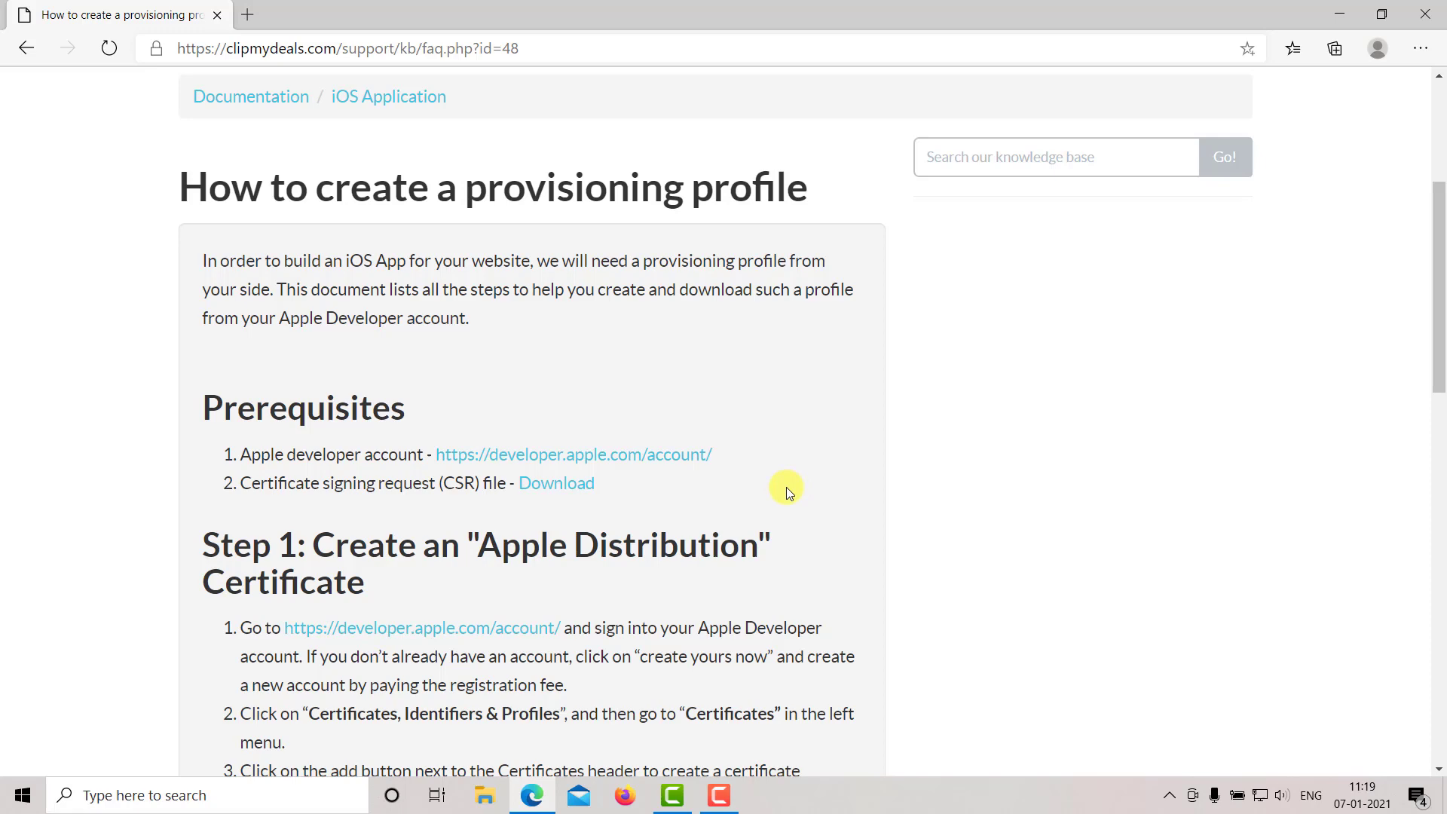
pyautogui.scroll(-1, 785, 487)
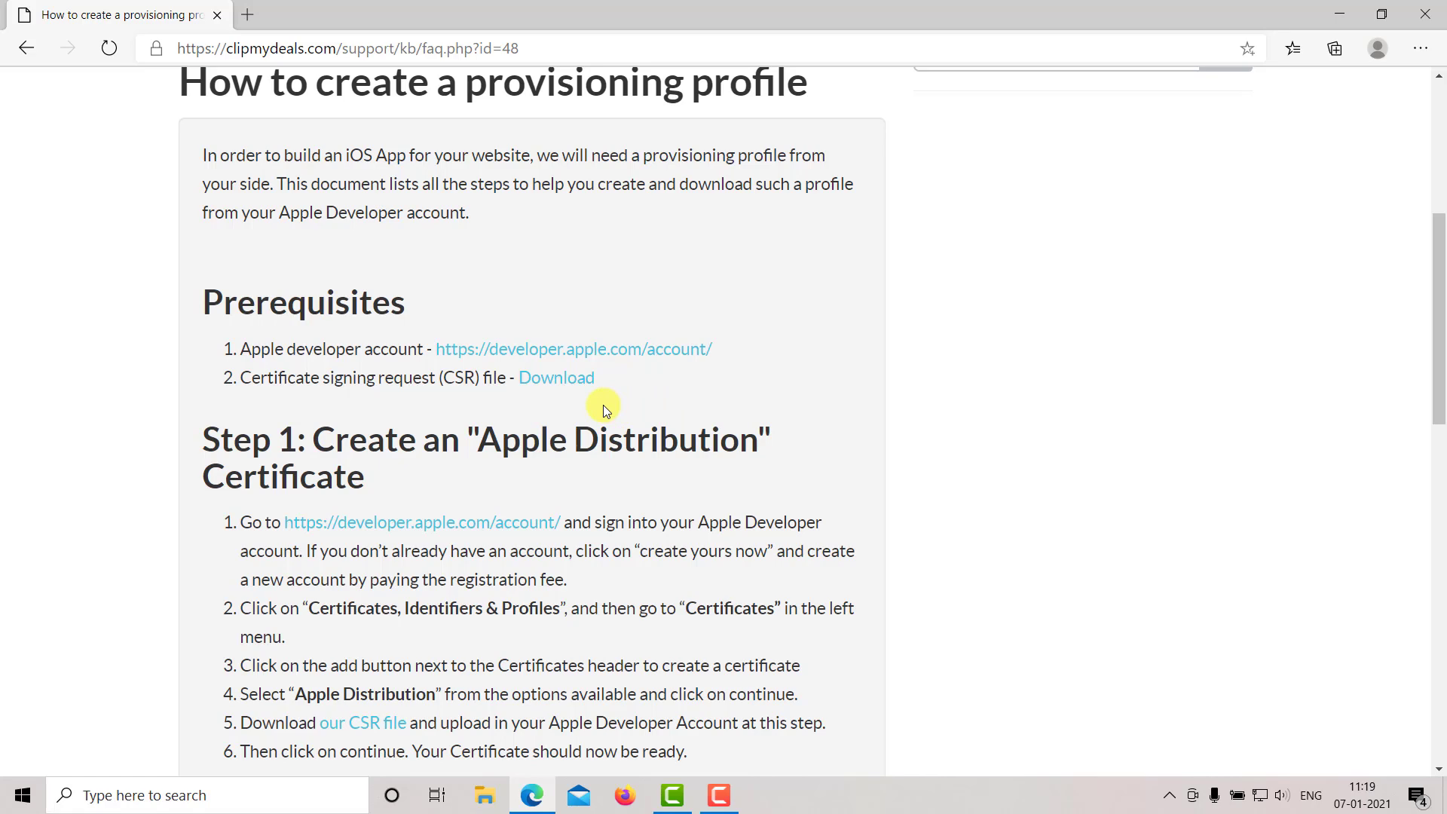
pyautogui.click(571, 384)
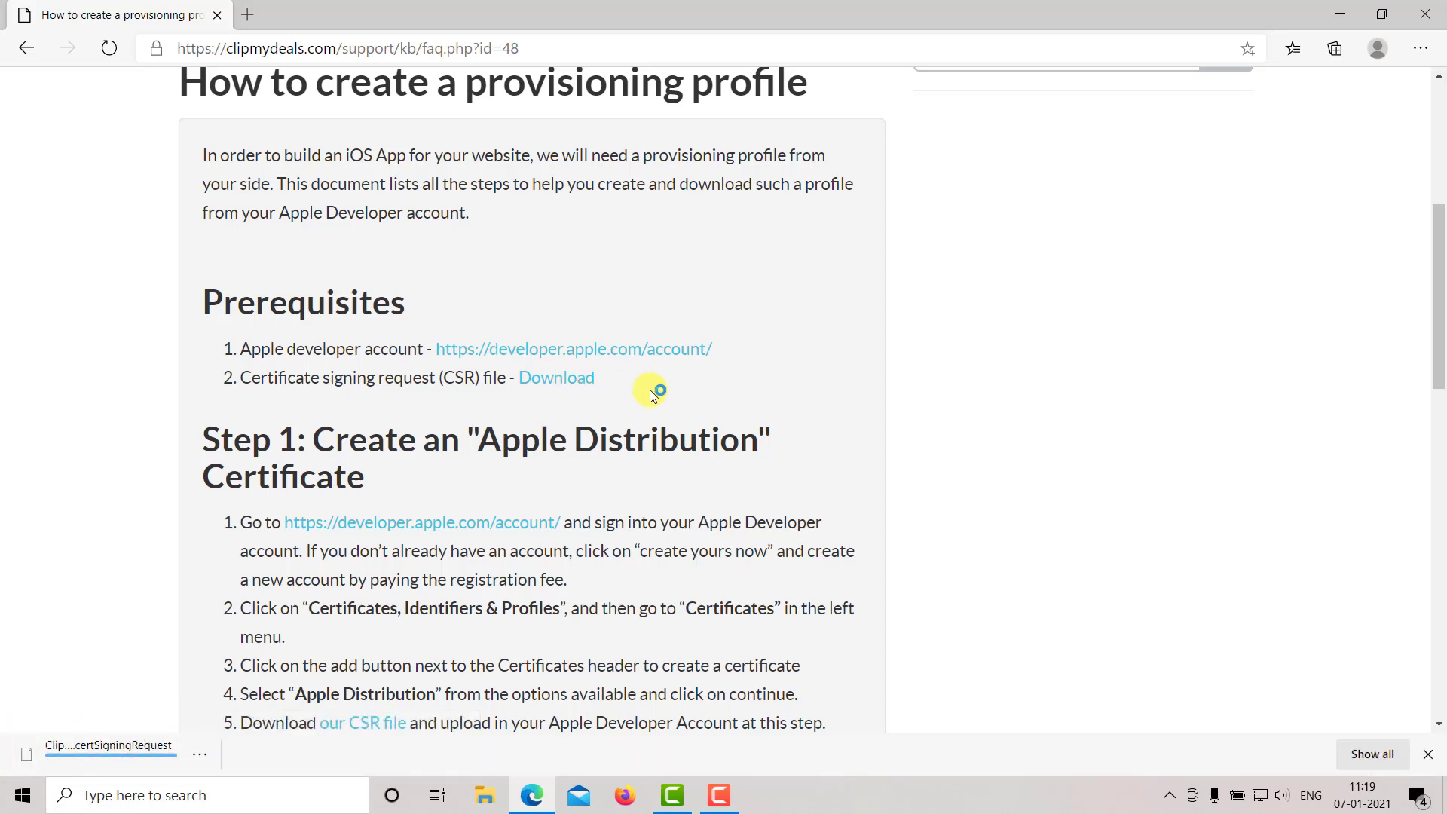
# Close the browser's downloads bar after the CSR download finishes.
pyautogui.click(1429, 754)
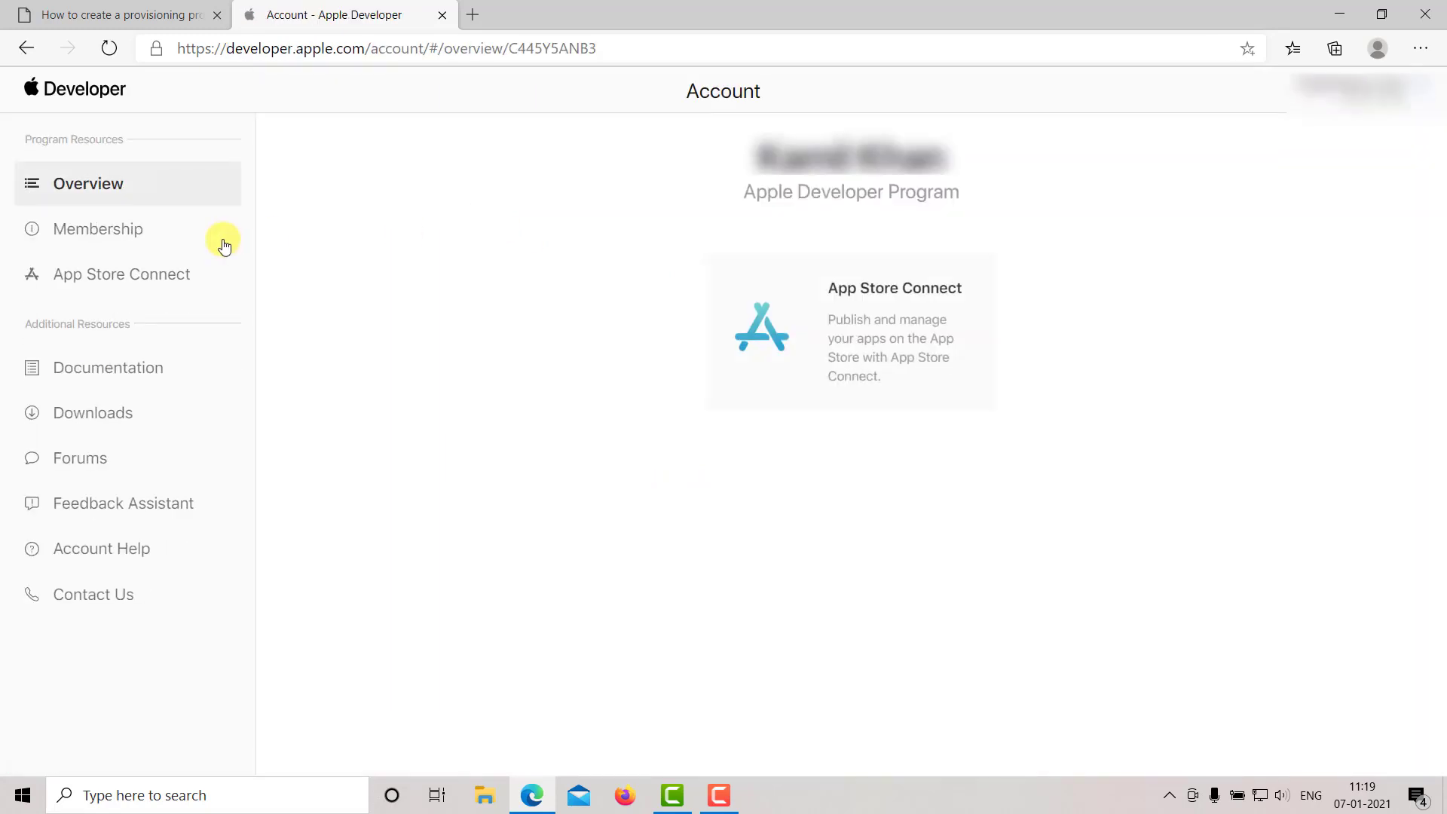
# Start a new Apple Distribution certificate under Certificates, IDs & Profiles.
pyautogui.click(156, 281)
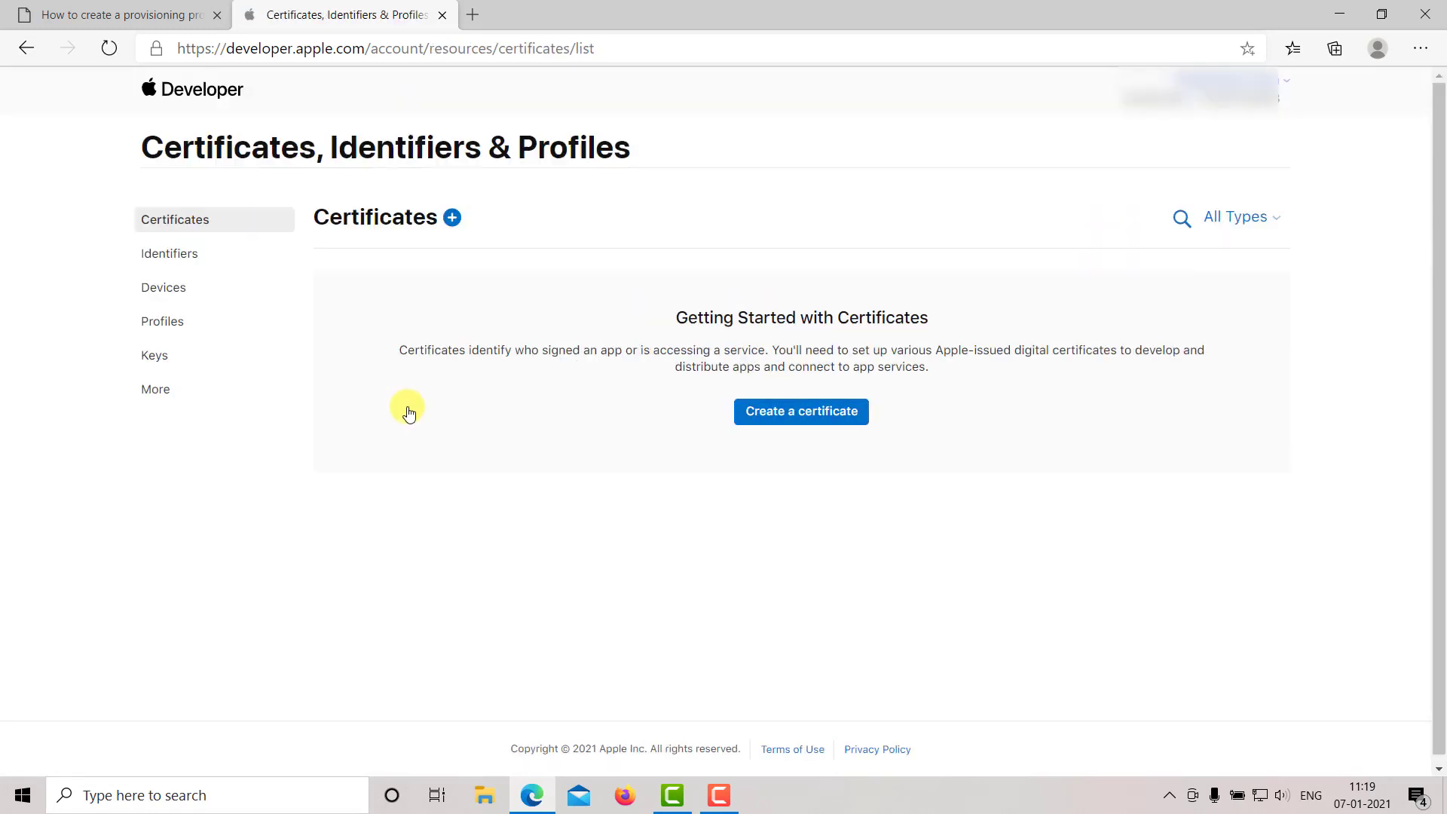
pyautogui.click(452, 220)
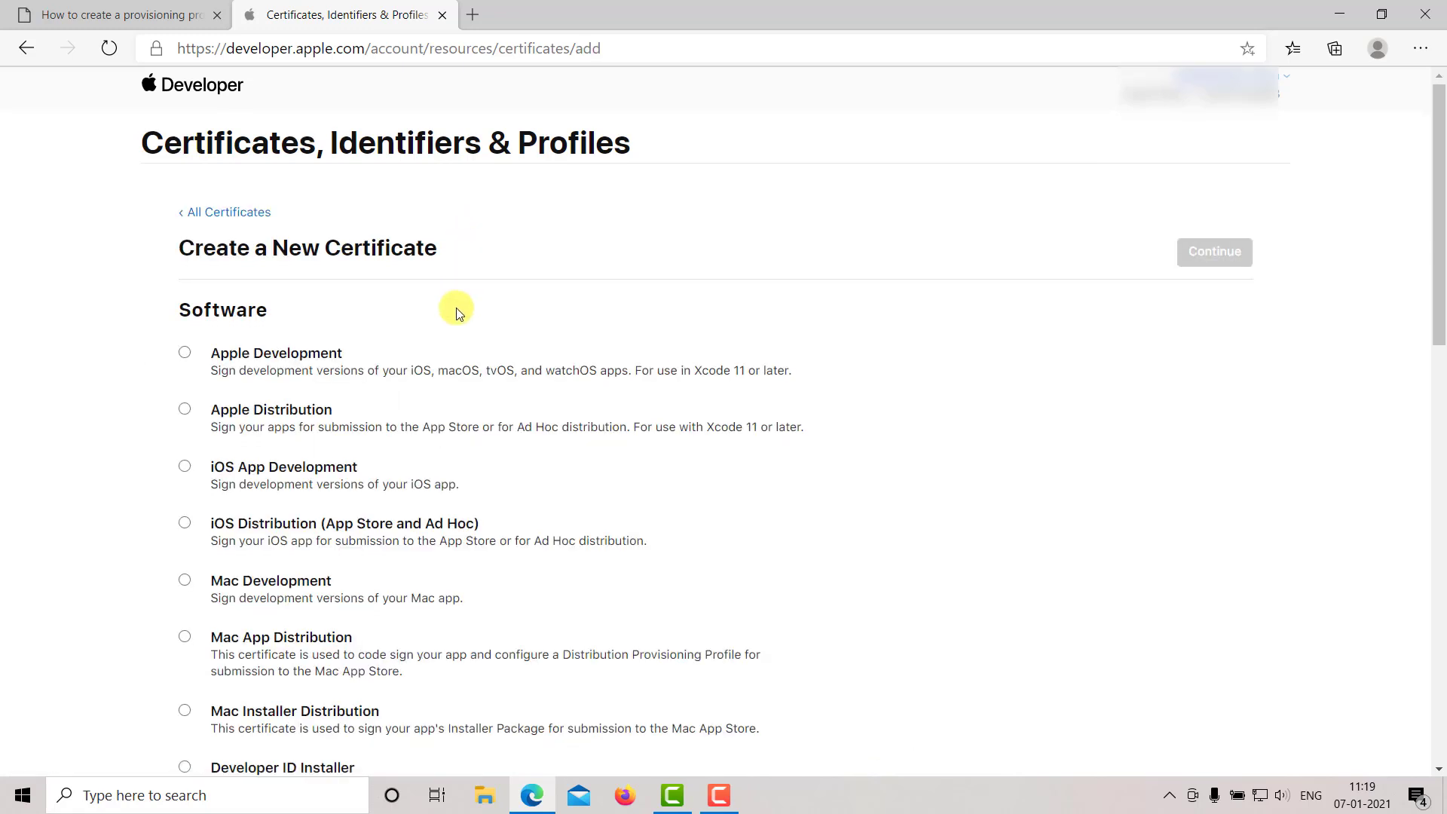
pyautogui.scroll(-1, 457, 312)
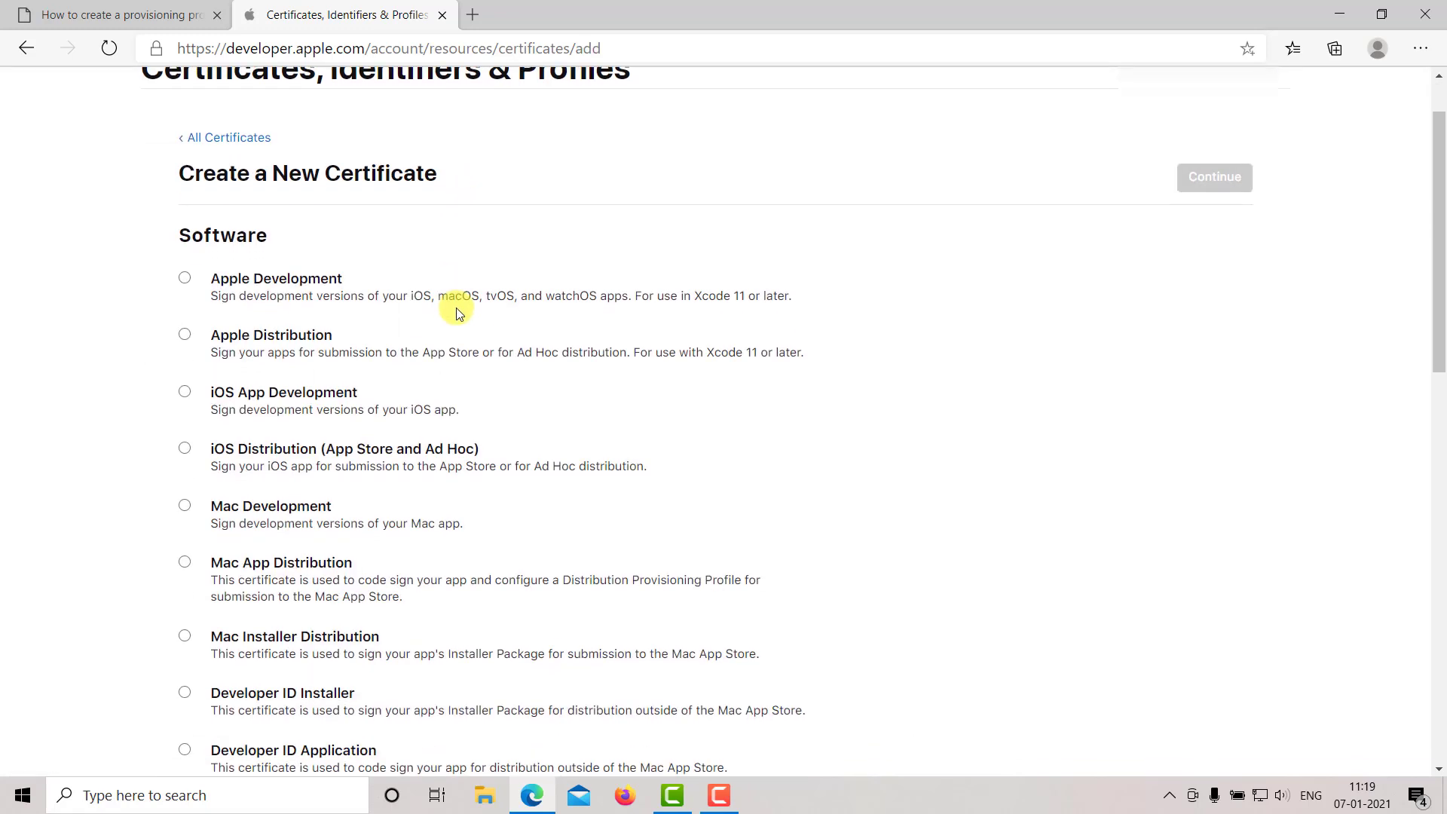
pyautogui.click(273, 335)
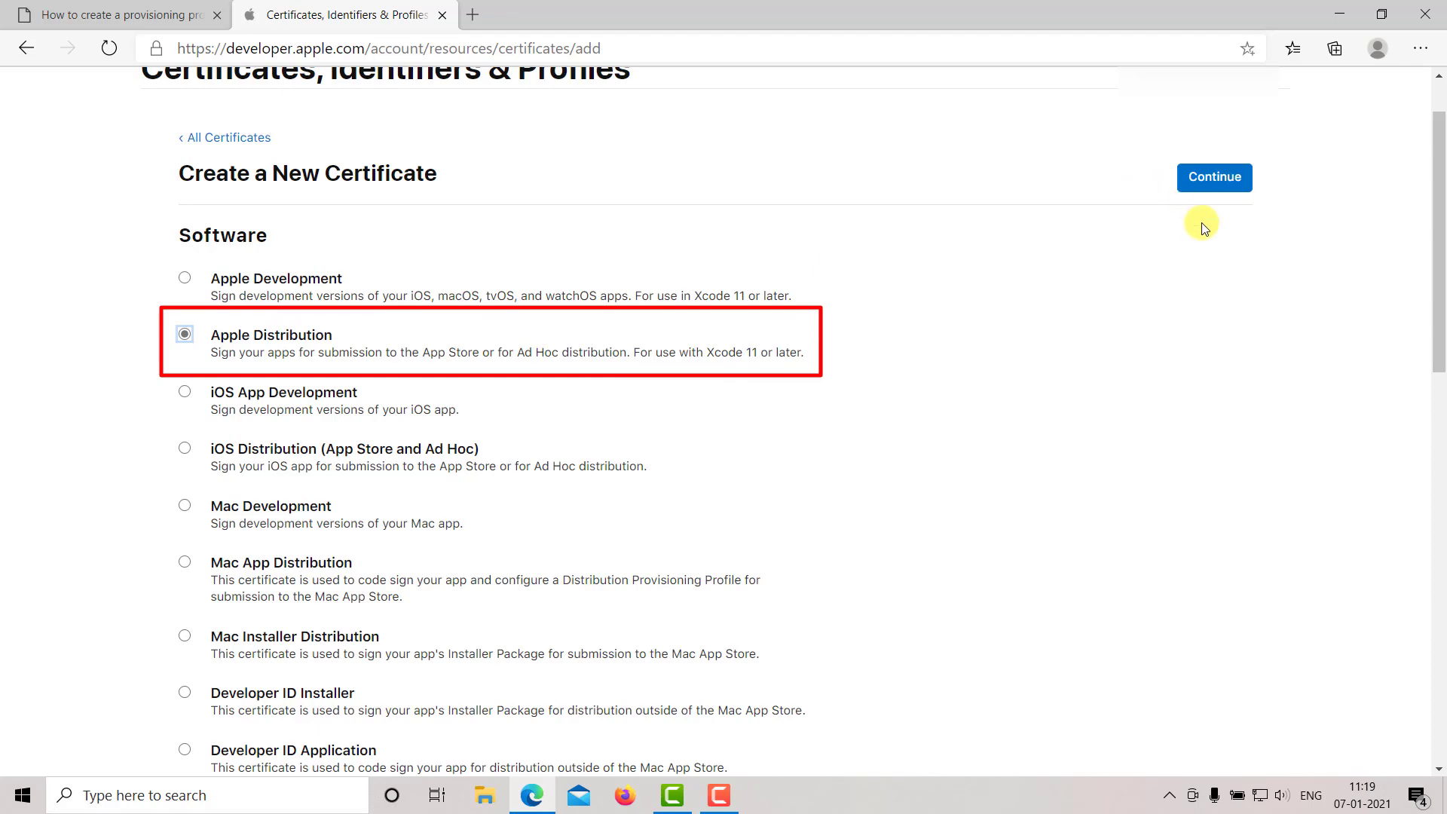
pyautogui.click(1209, 180)
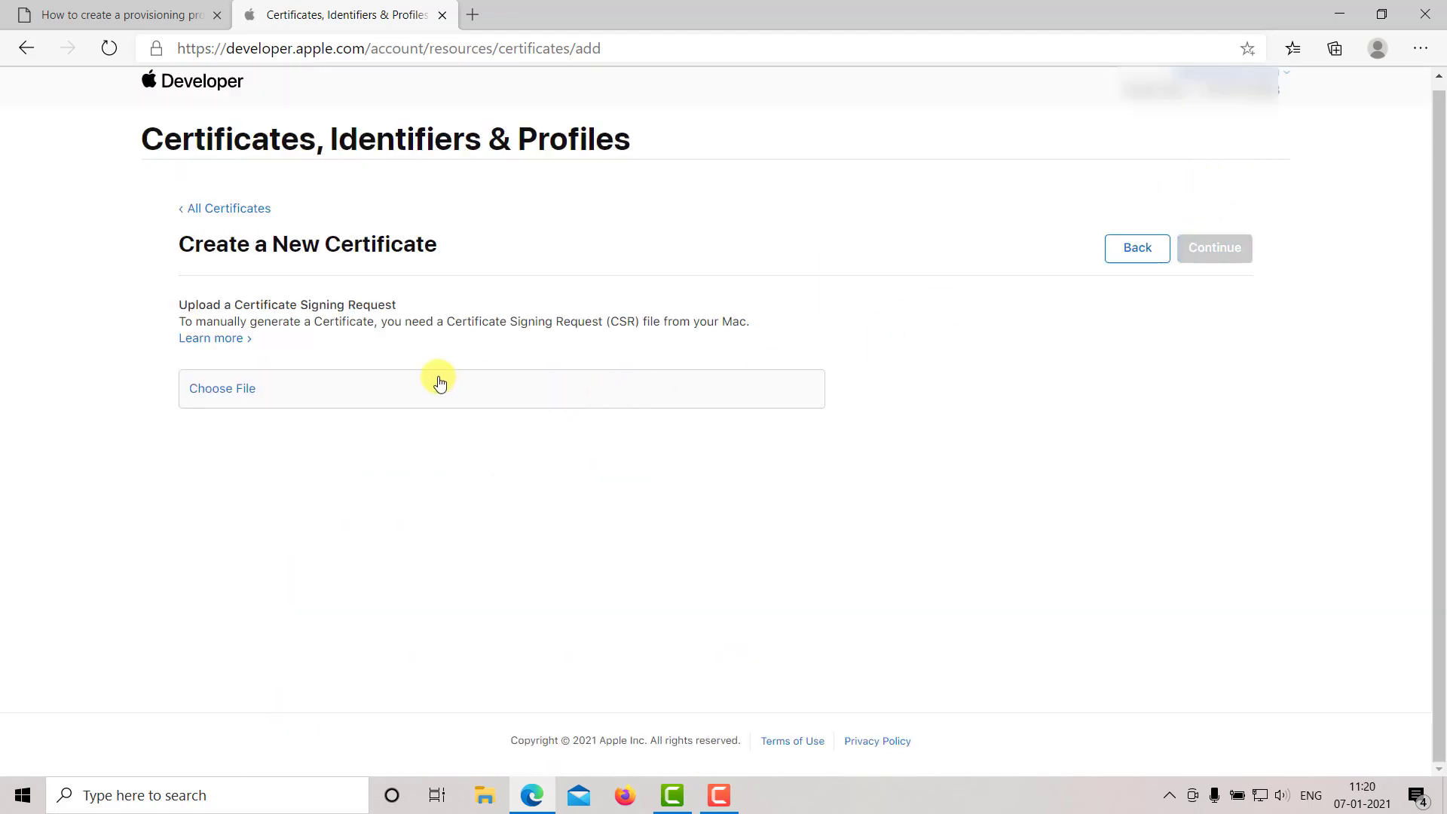
# Upload the downloaded .certSigningRequest to create the Distribution certificate, then view All Certificates.
pyautogui.click(226, 388)
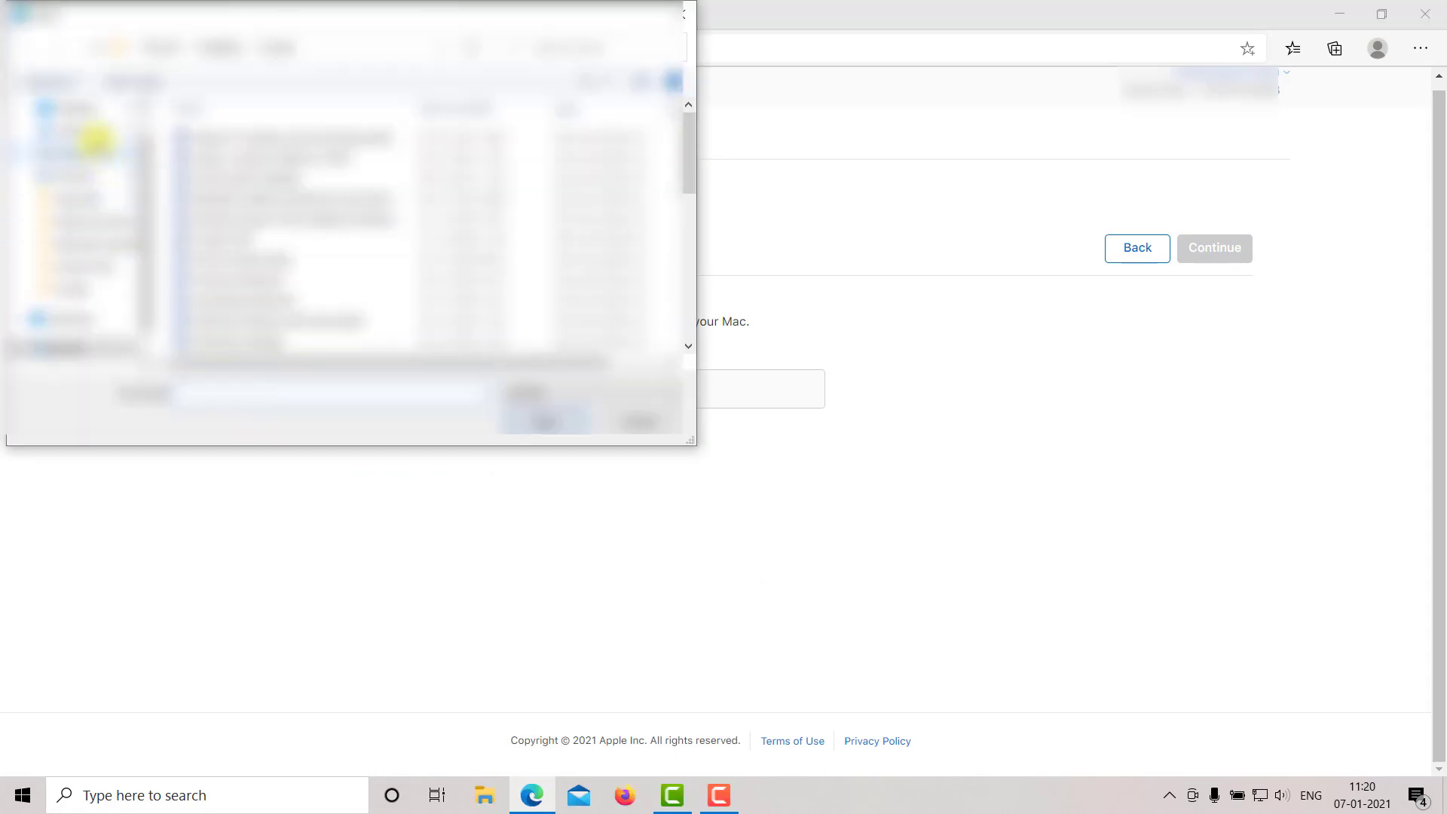
pyautogui.click(90, 129)
pyautogui.click(238, 138)
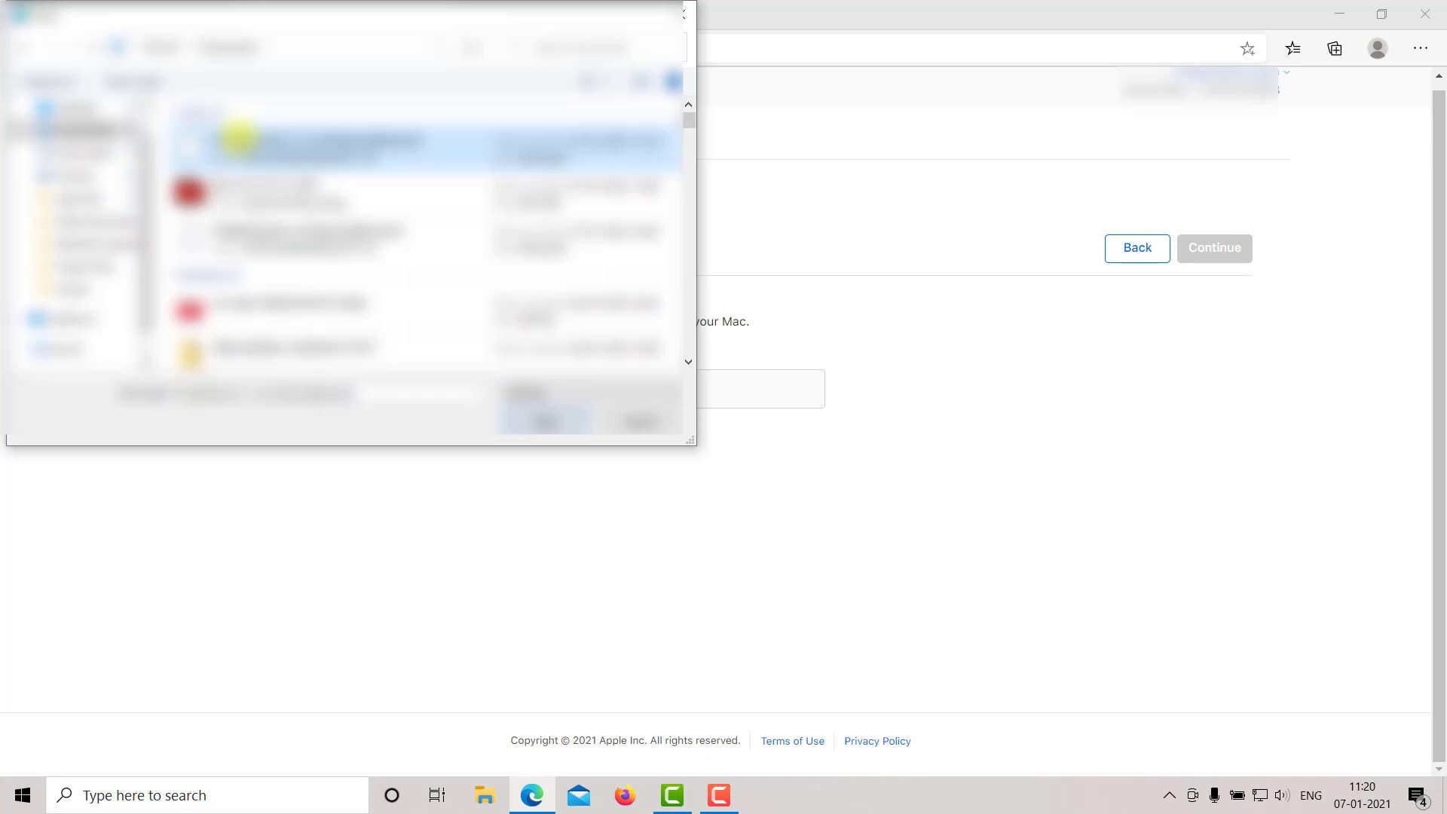
pyautogui.click(540, 418)
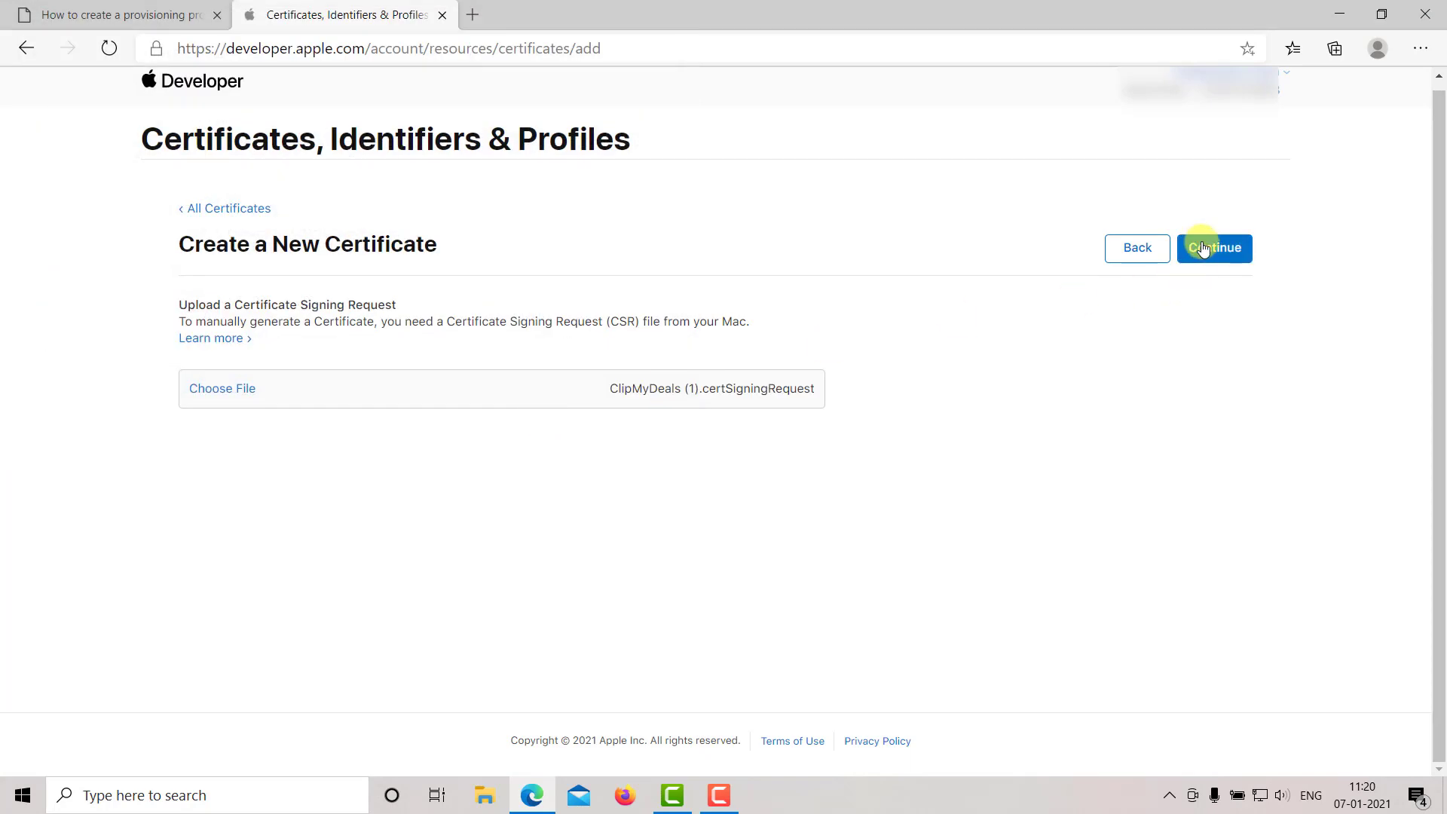
pyautogui.click(1204, 249)
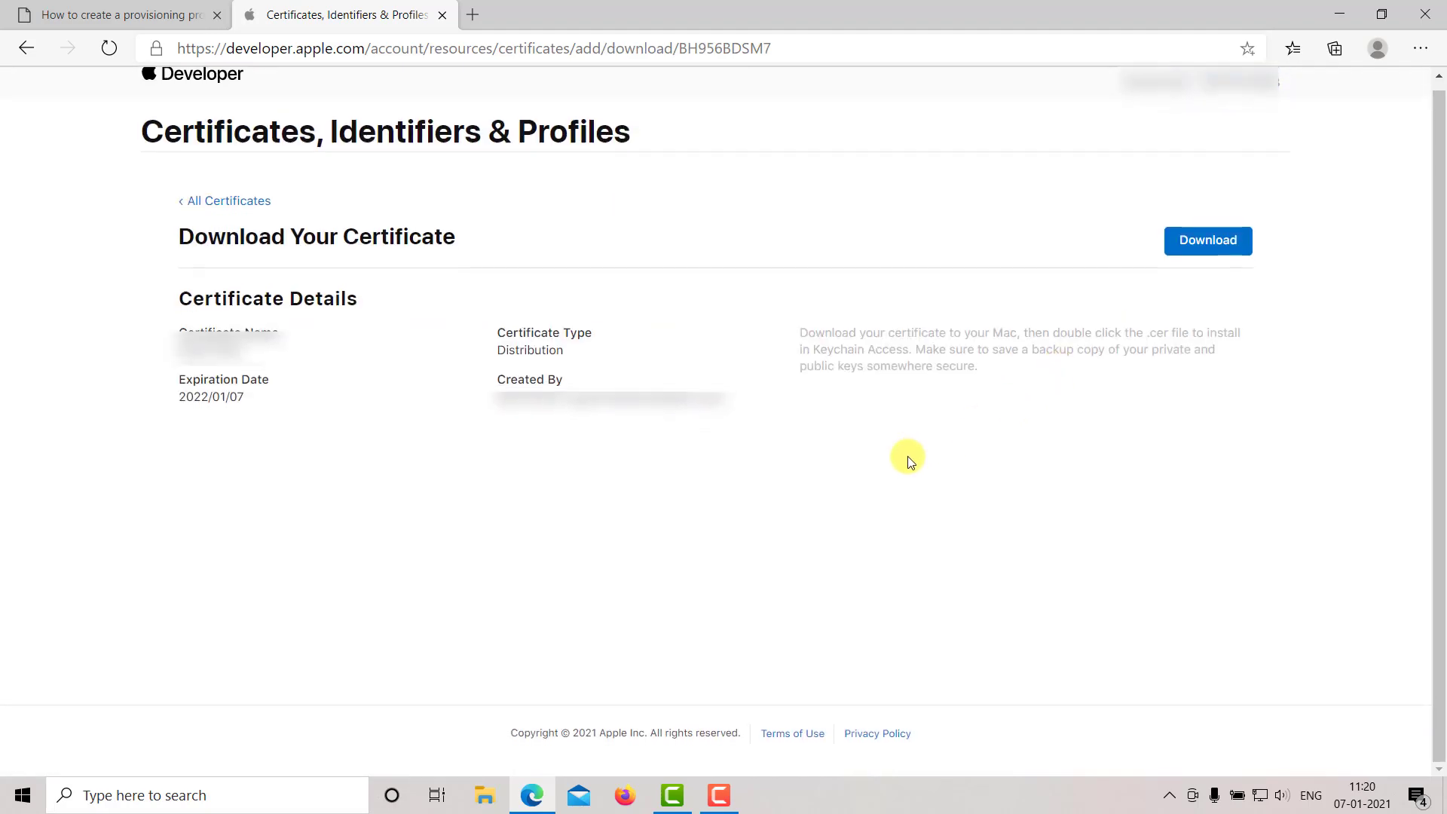
pyautogui.click(263, 210)
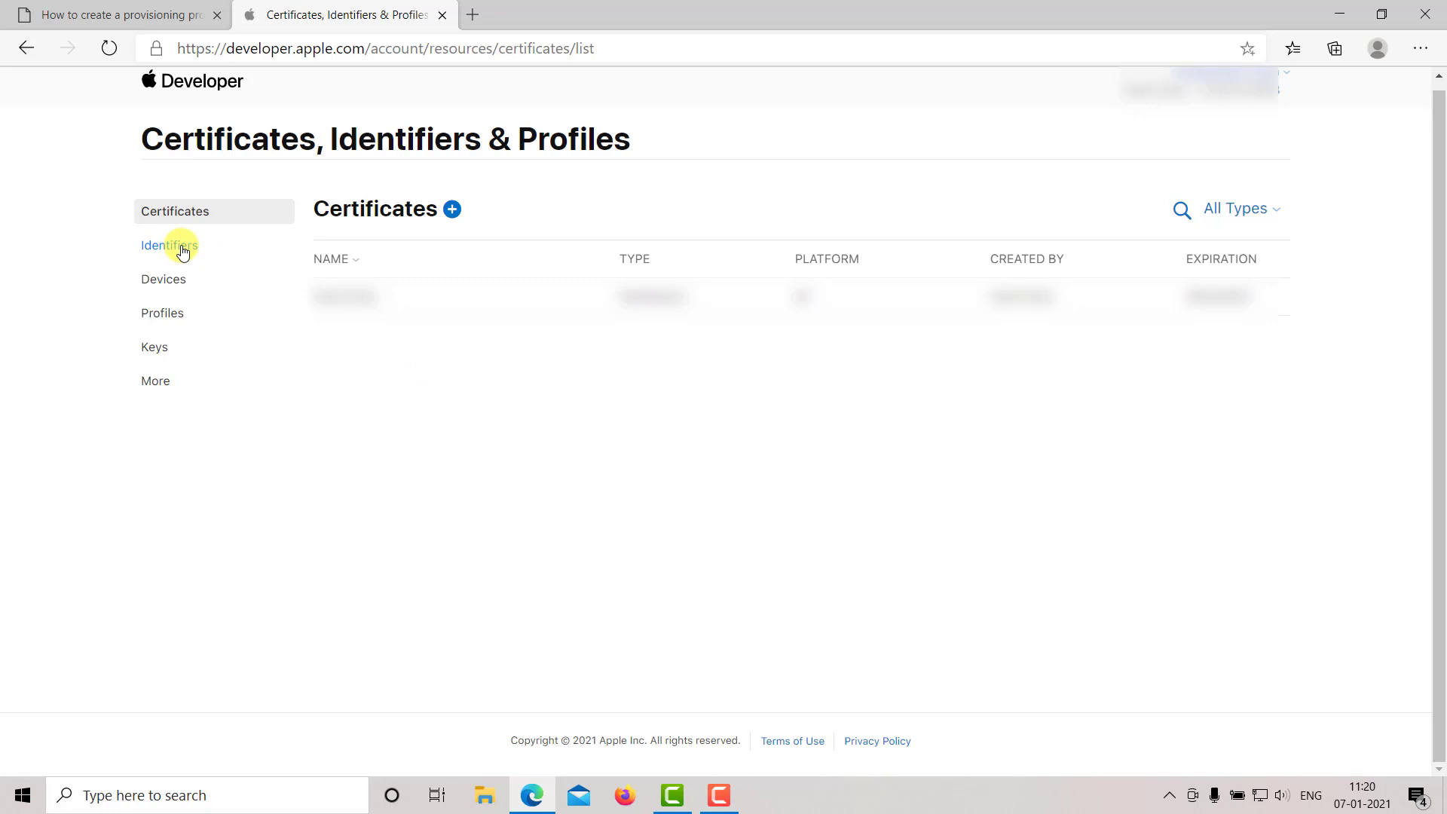
# Begin registering a new App IDs identifier of type App under Identifiers.
pyautogui.click(182, 249)
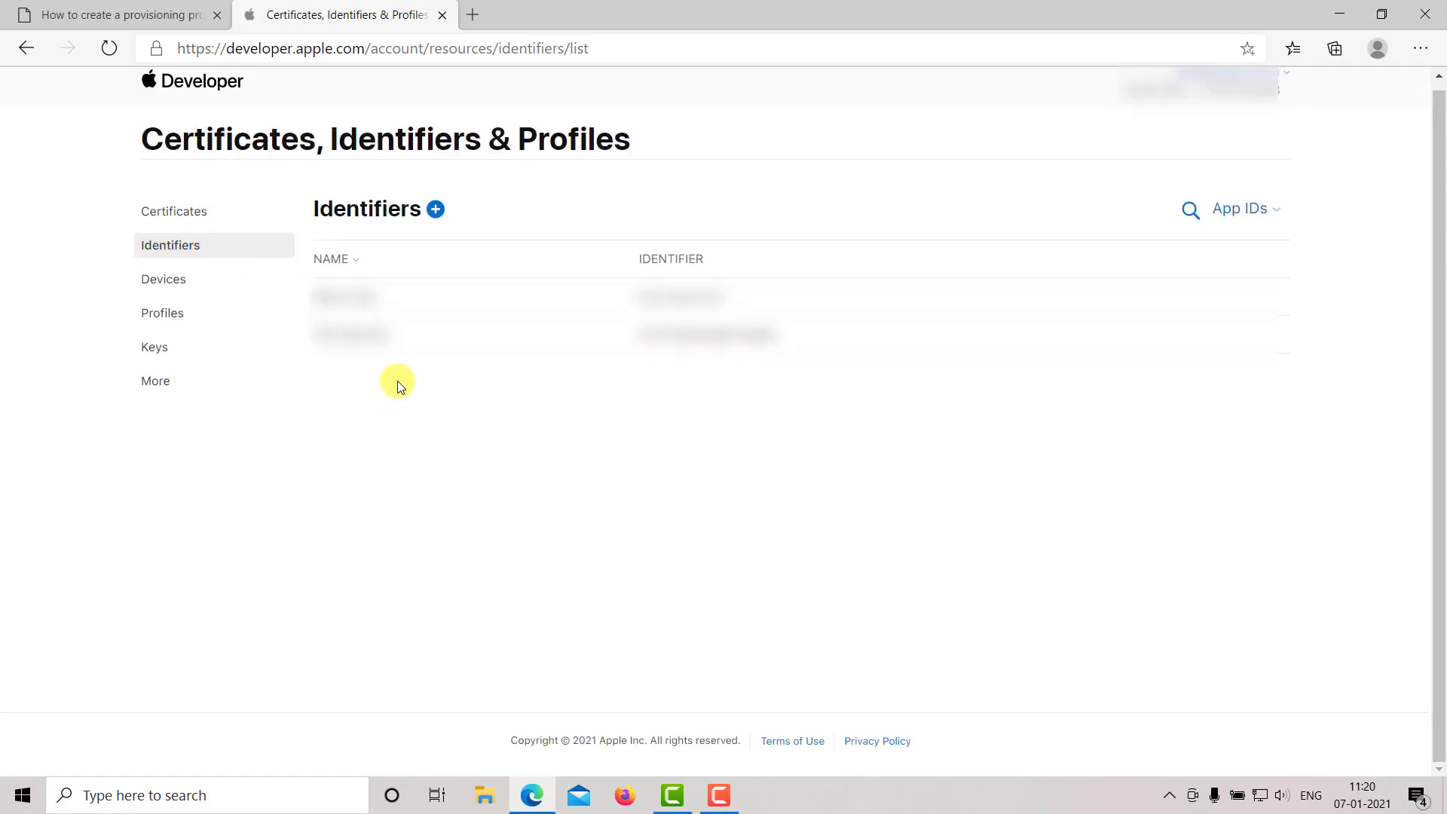
pyautogui.click(434, 211)
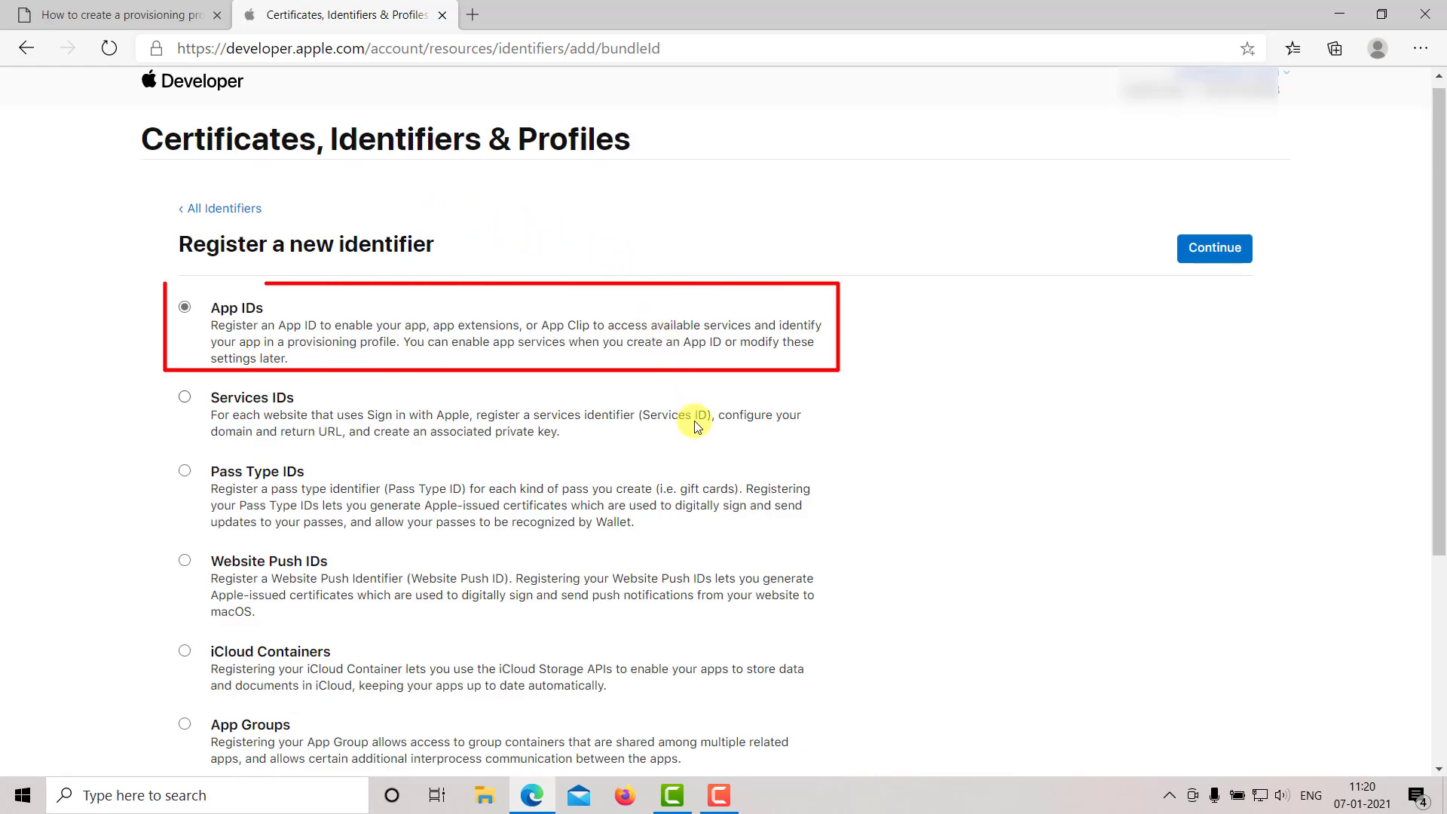
pyautogui.scroll(-1, 694, 420)
pyautogui.scroll(-1, 694, 420)
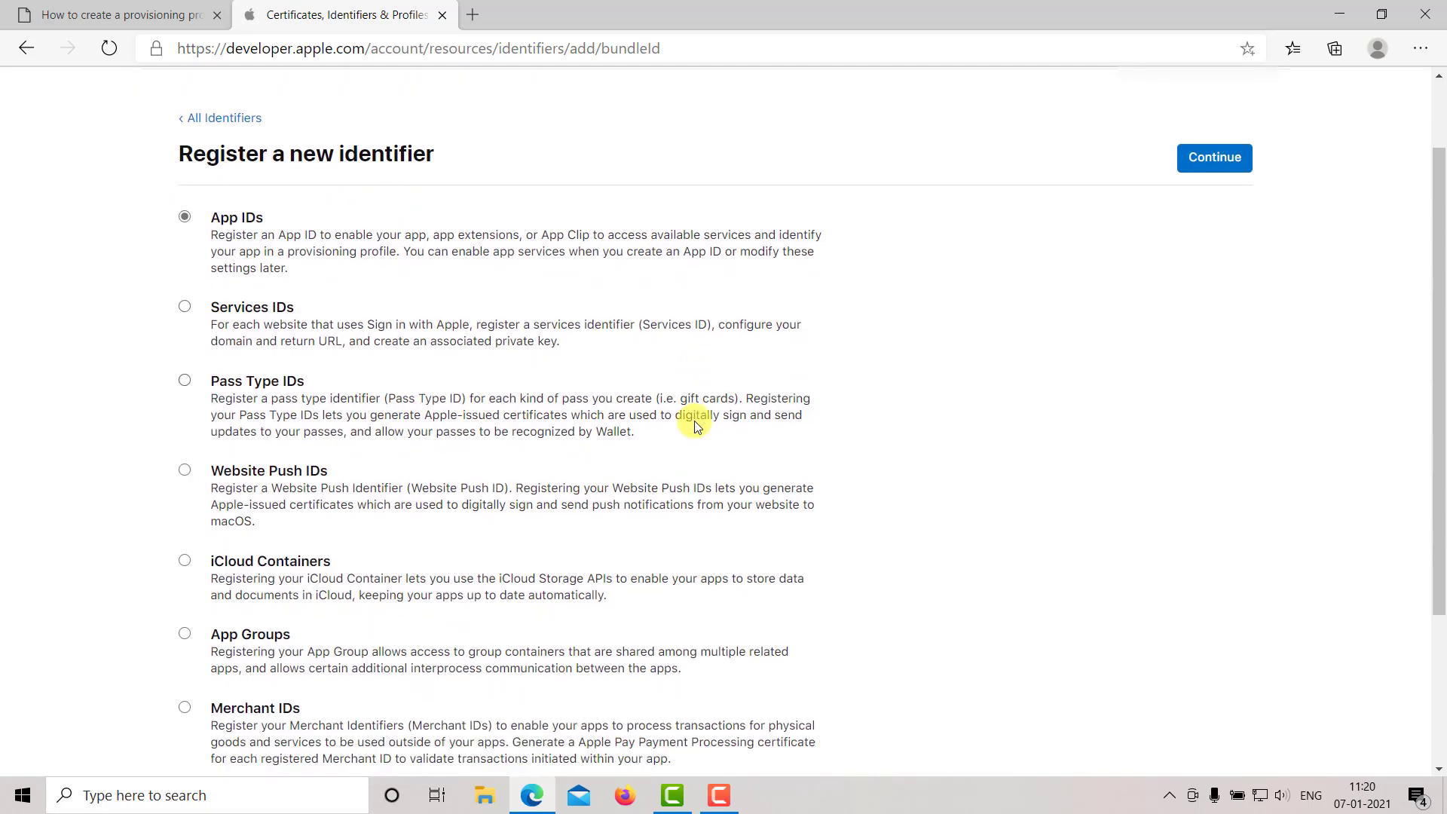
pyautogui.click(1233, 162)
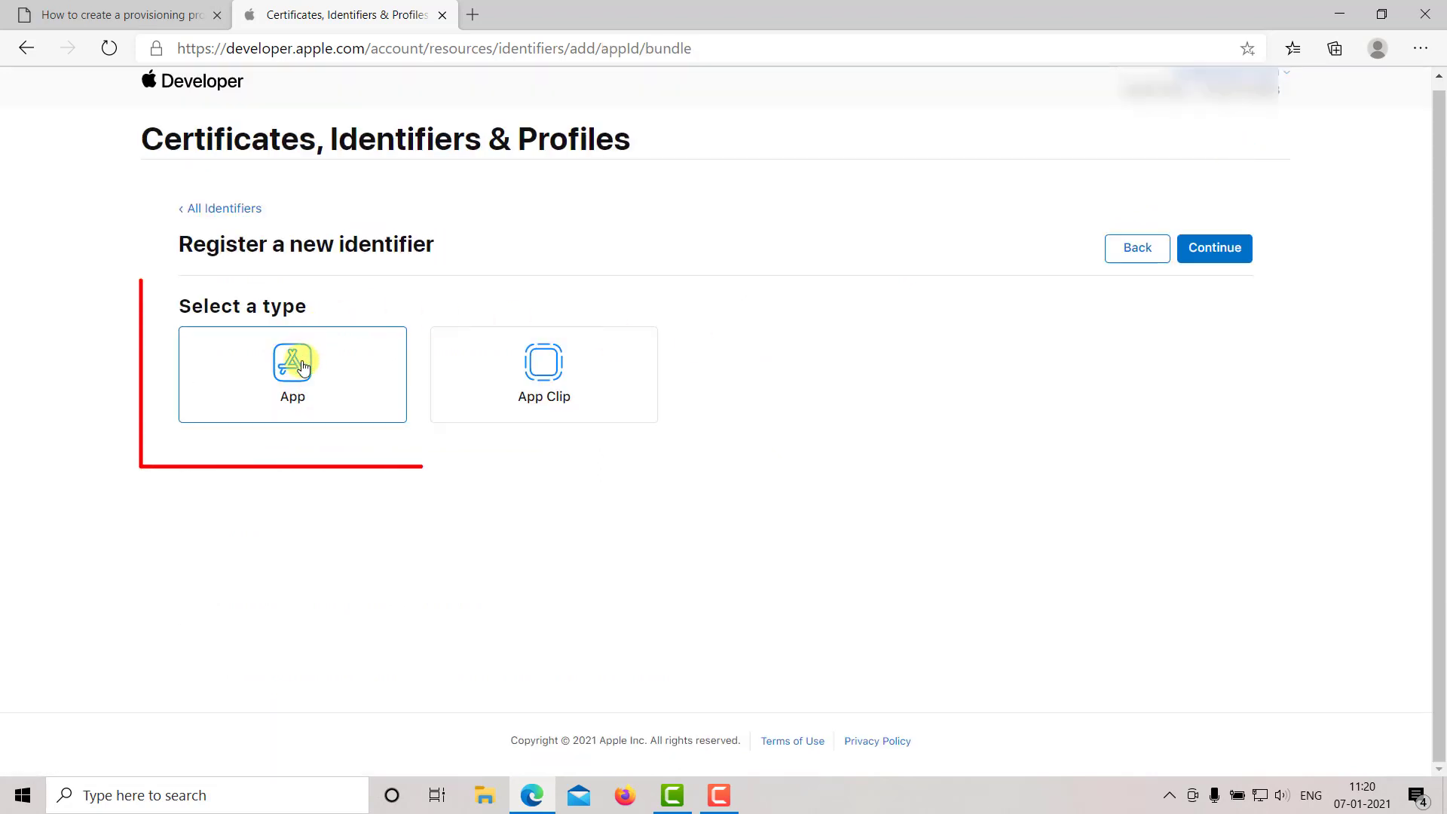
pyautogui.click(1201, 248)
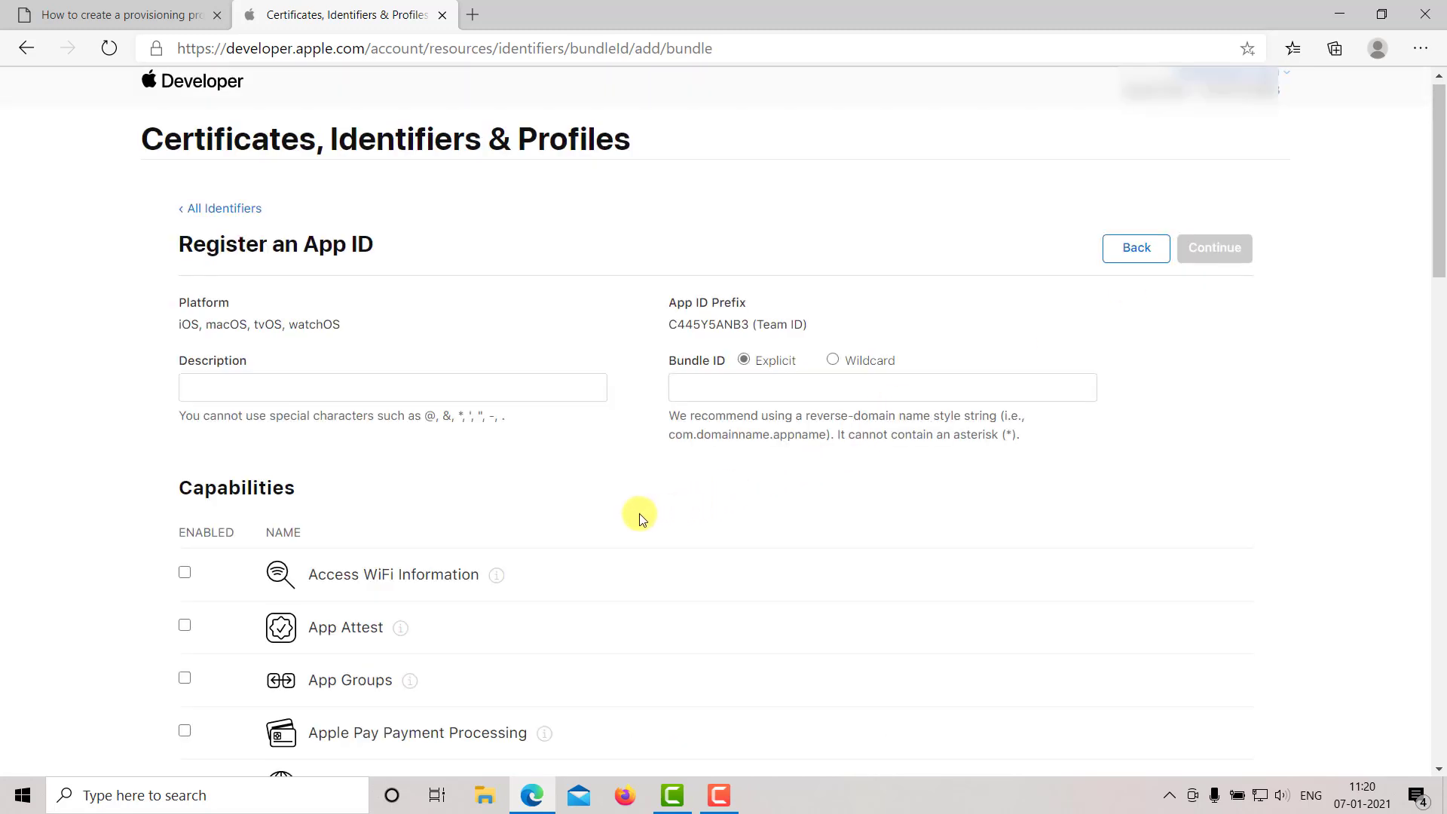
# Enter description 'Demo profile' and explicit bundle ID 'com.example12584.ios'.
pyautogui.click(335, 390)
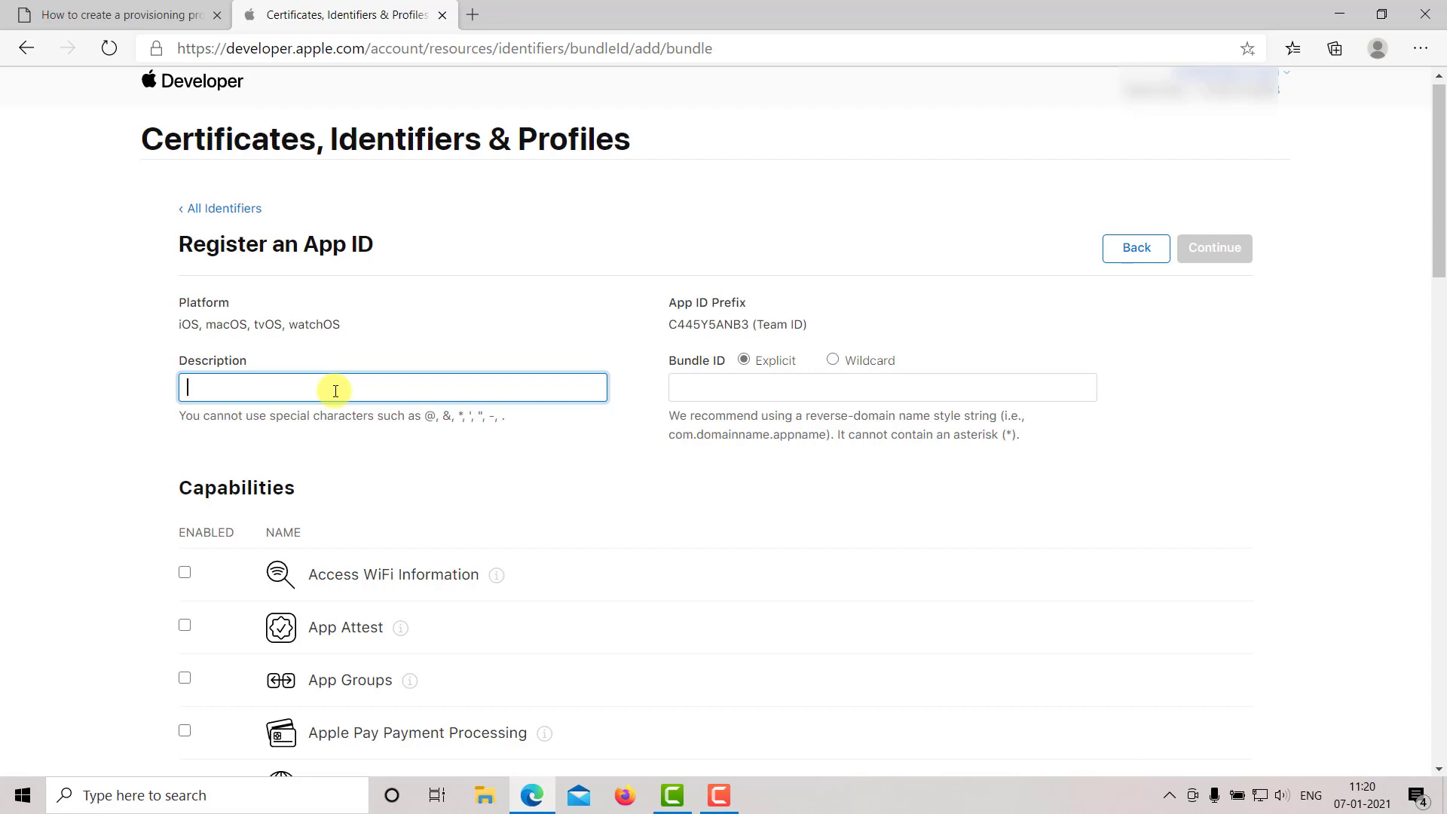
pyautogui.write('Demo profile')
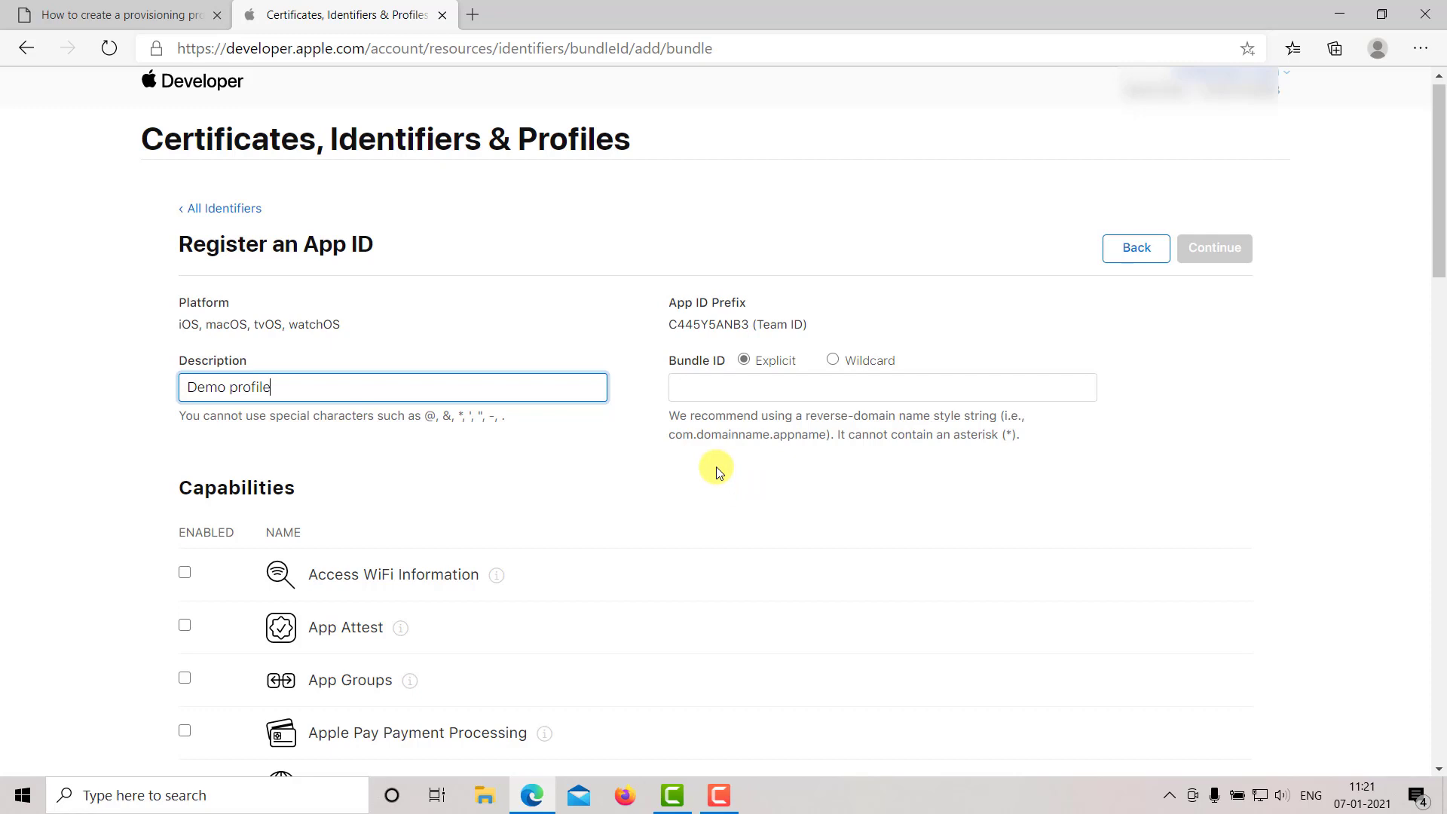
pyautogui.click(692, 385)
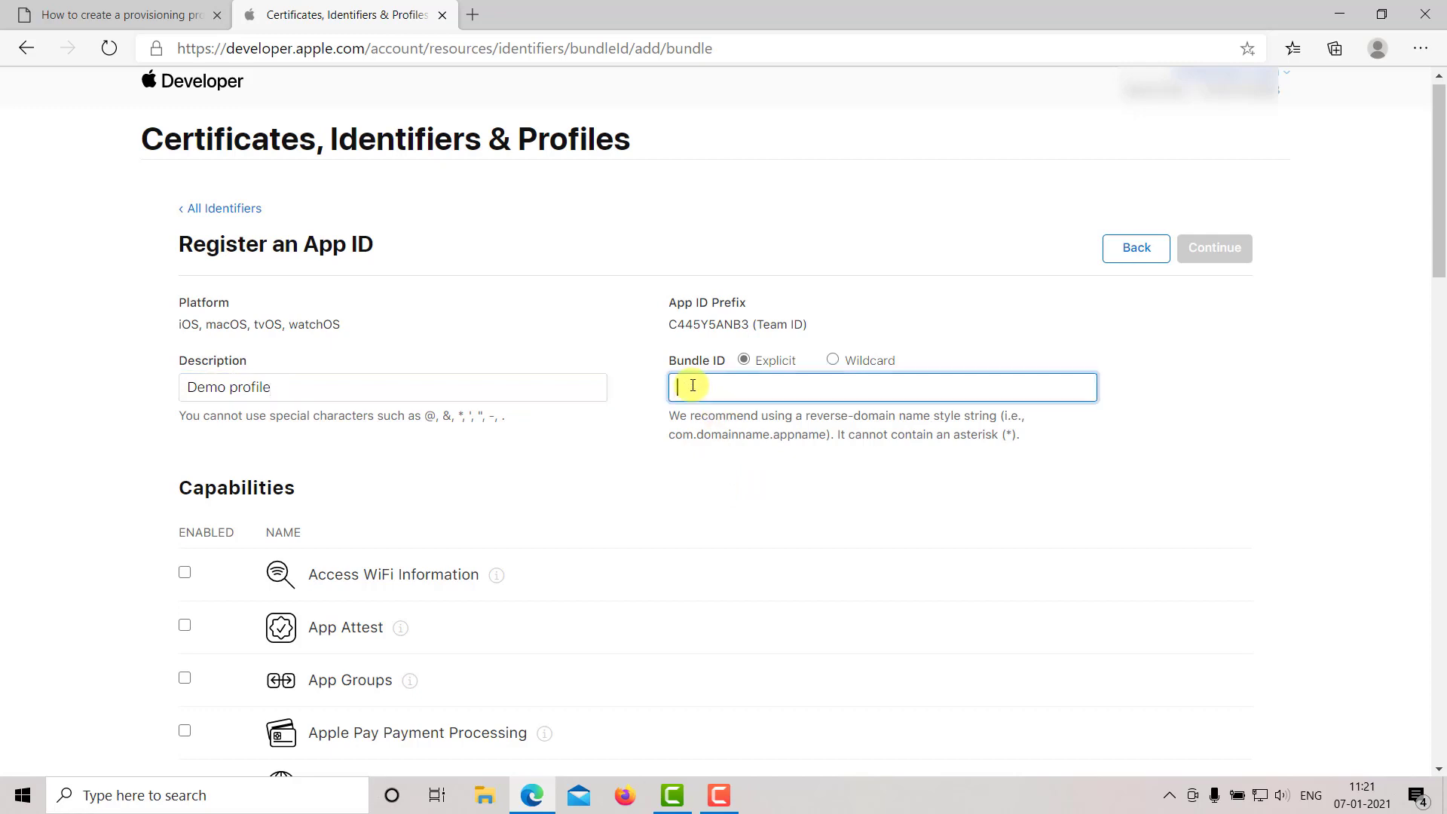
pyautogui.write('com')
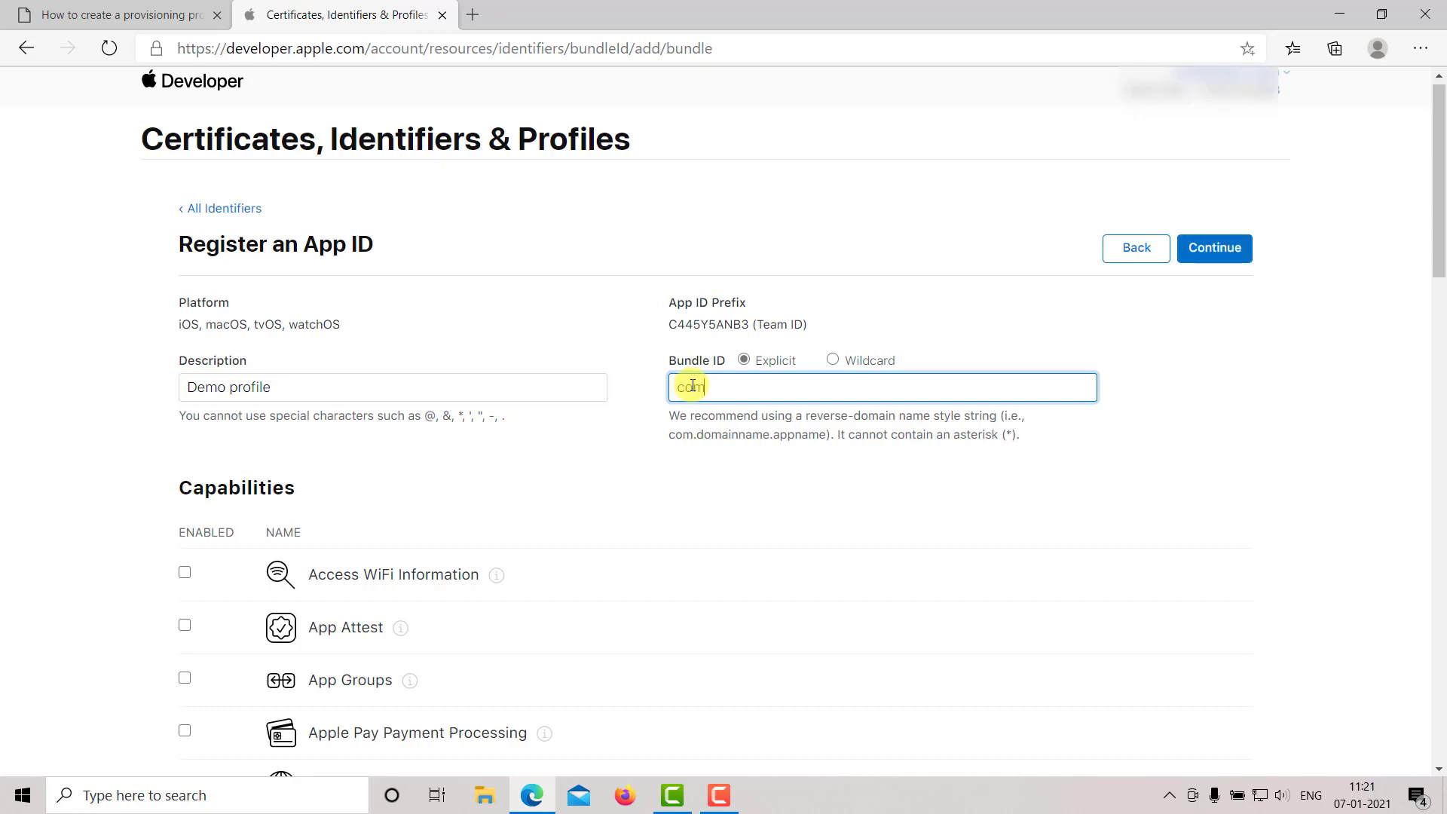
pyautogui.write('.example12584.ios')
pyautogui.click(666, 497)
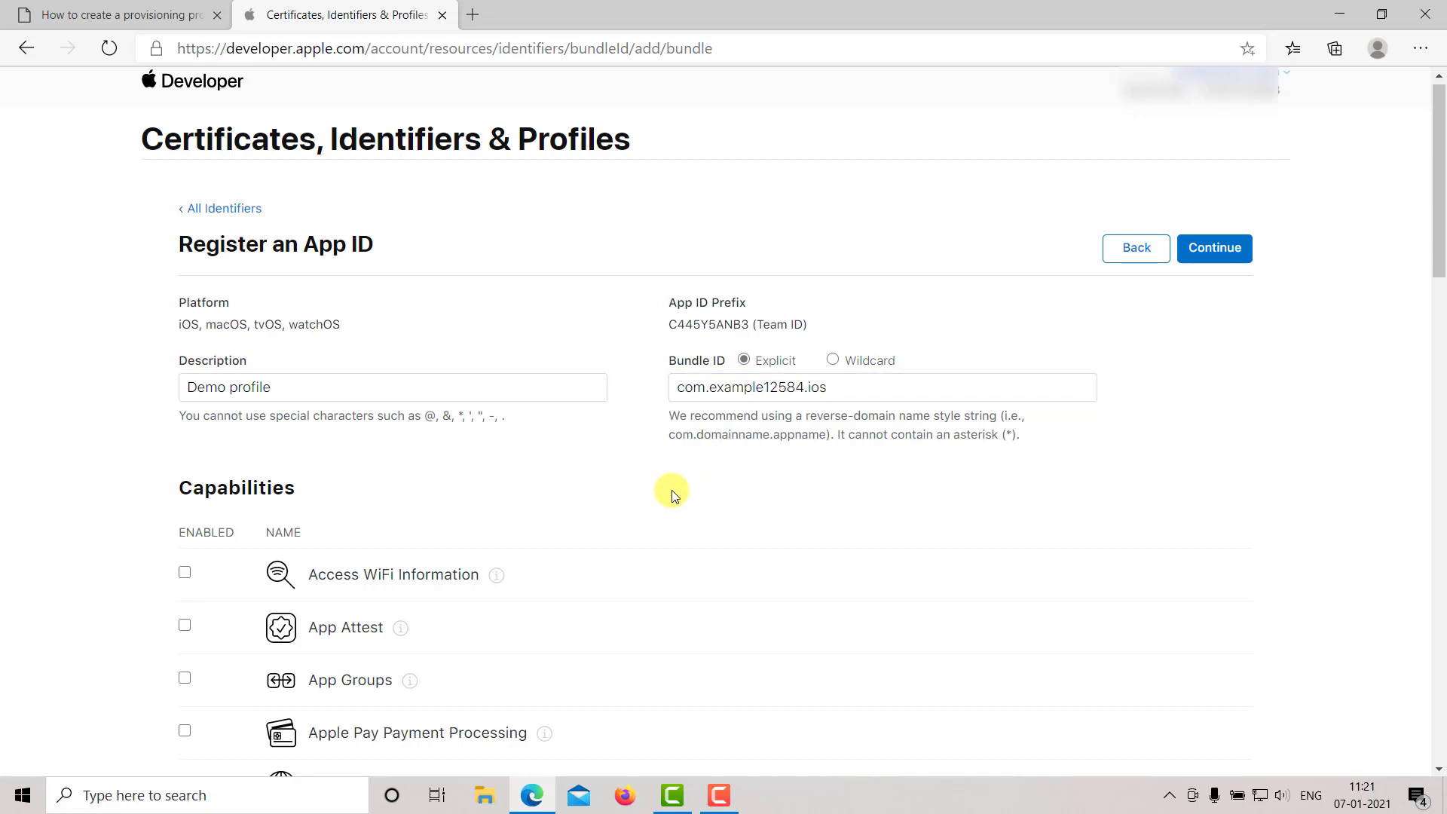
# Enable Access WiFi Information and register the Demo profile App ID.
pyautogui.scroll(-8, 671, 490)
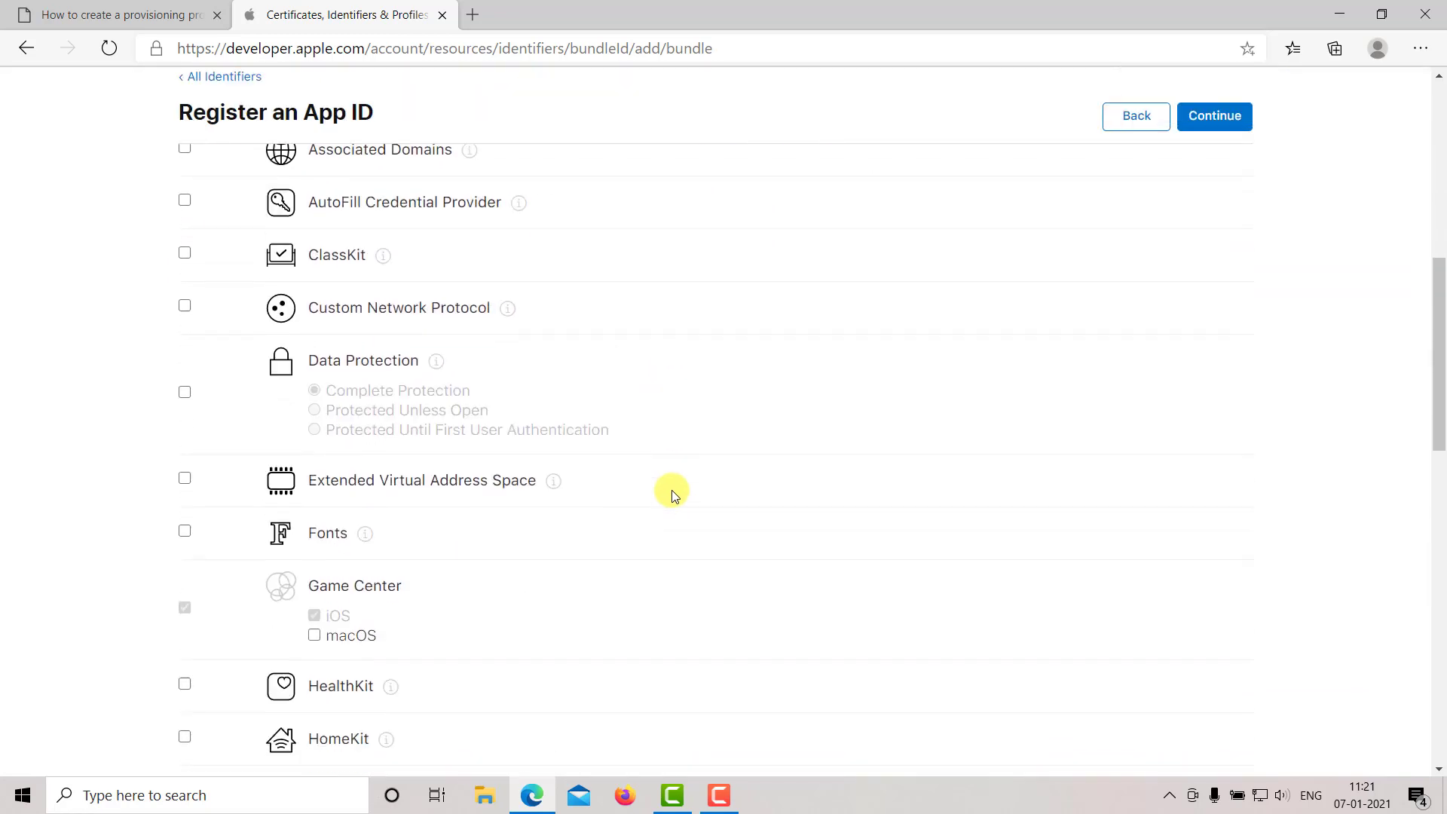
pyautogui.scroll(-5, 672, 489)
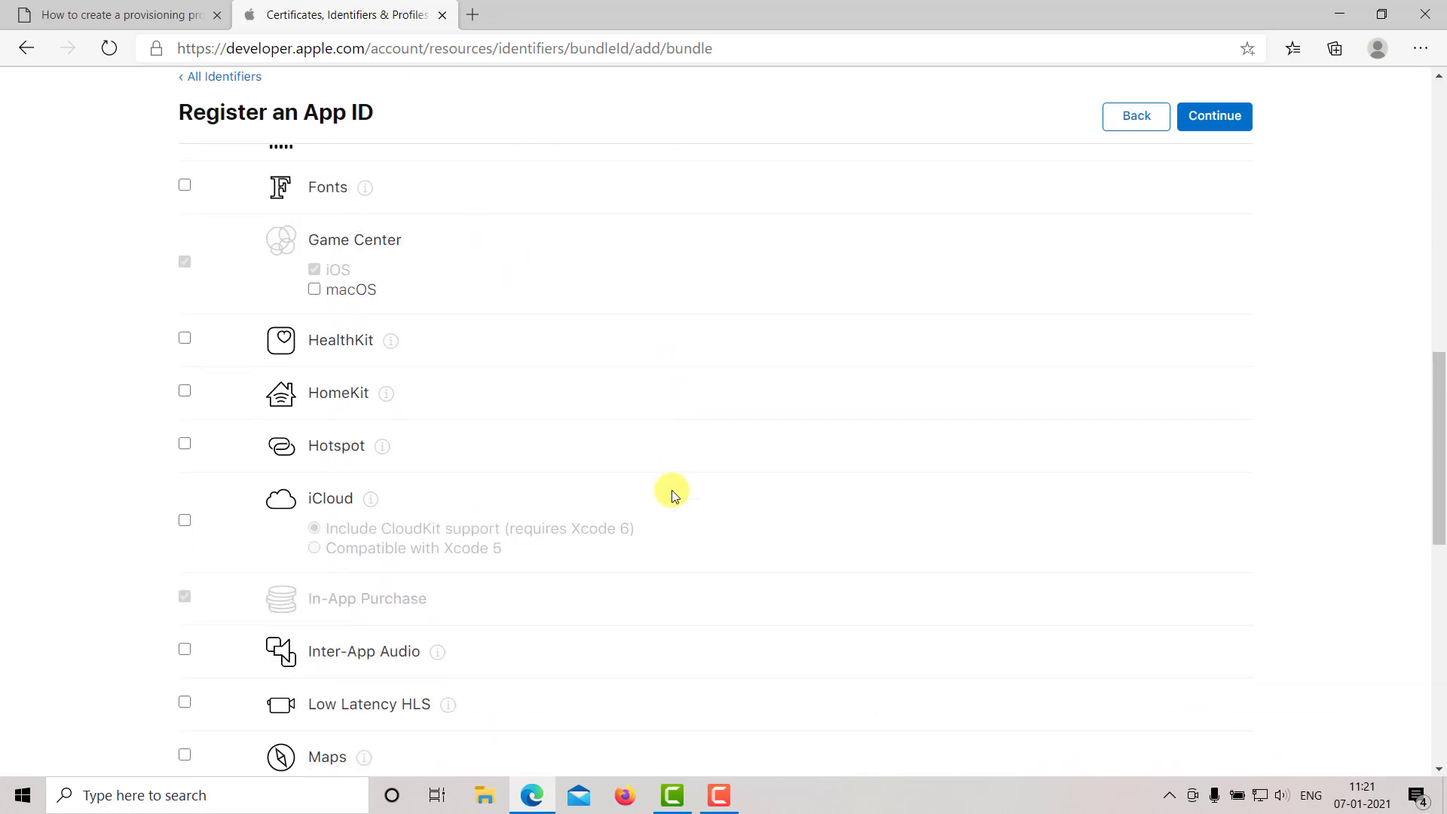
pyautogui.scroll(-7, 671, 490)
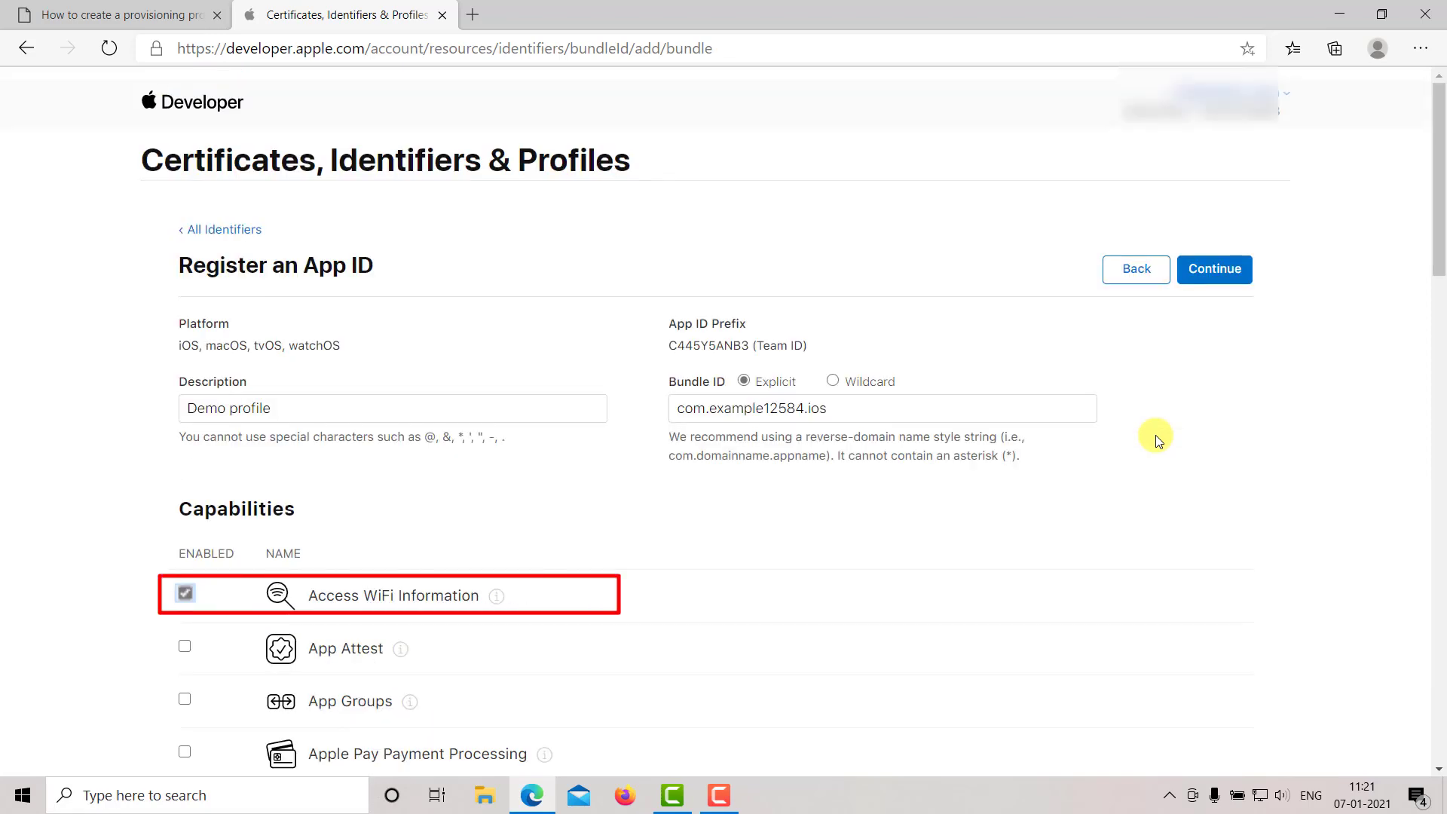
pyautogui.scroll(-8, 1155, 436)
pyautogui.scroll(8, 1155, 436)
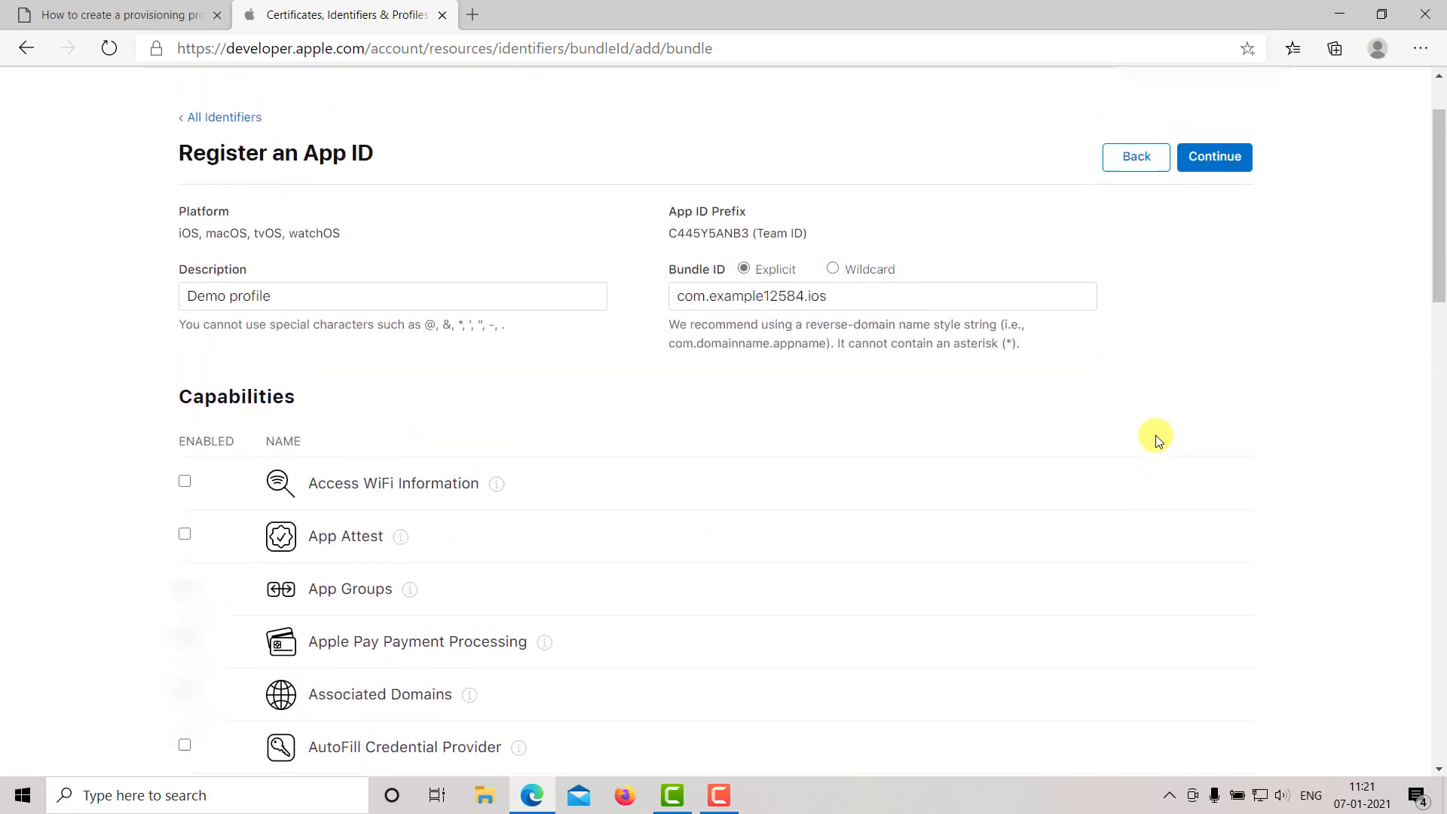
pyautogui.click(1214, 256)
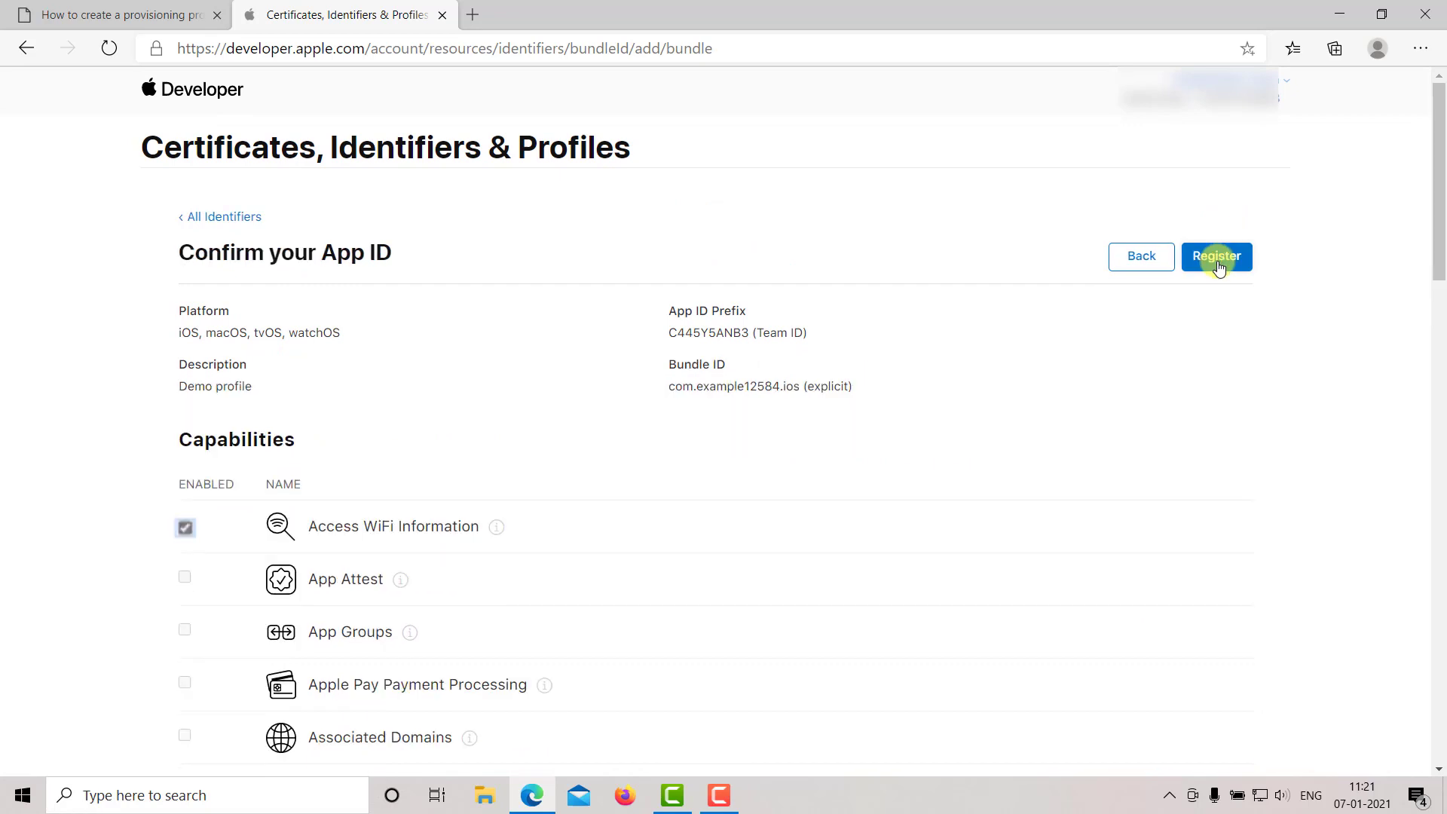
pyautogui.click(1215, 256)
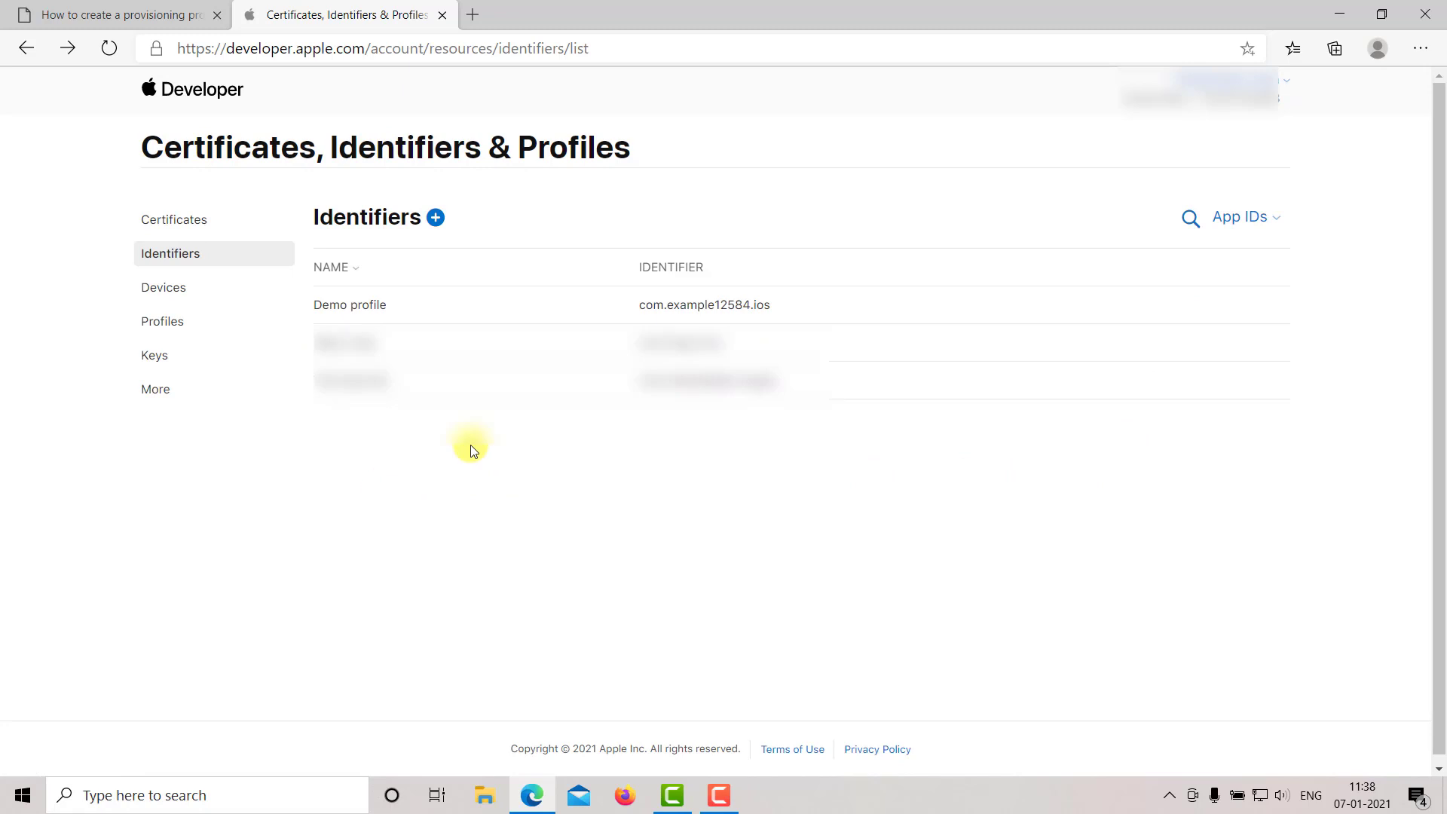
# Start a new provisioning profile of type App Store.
pyautogui.click(181, 332)
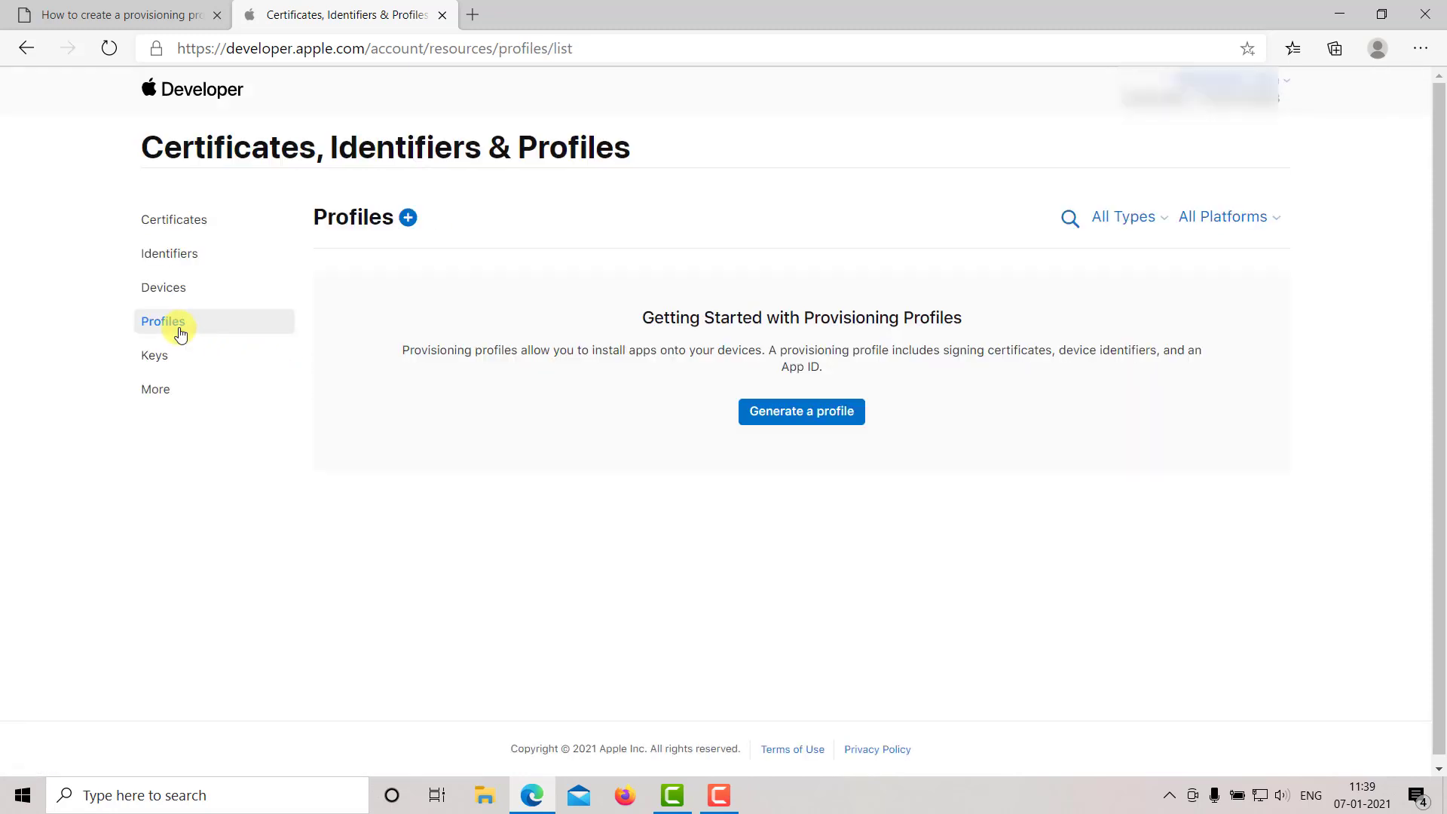
pyautogui.click(411, 231)
pyautogui.scroll(-3, 417, 451)
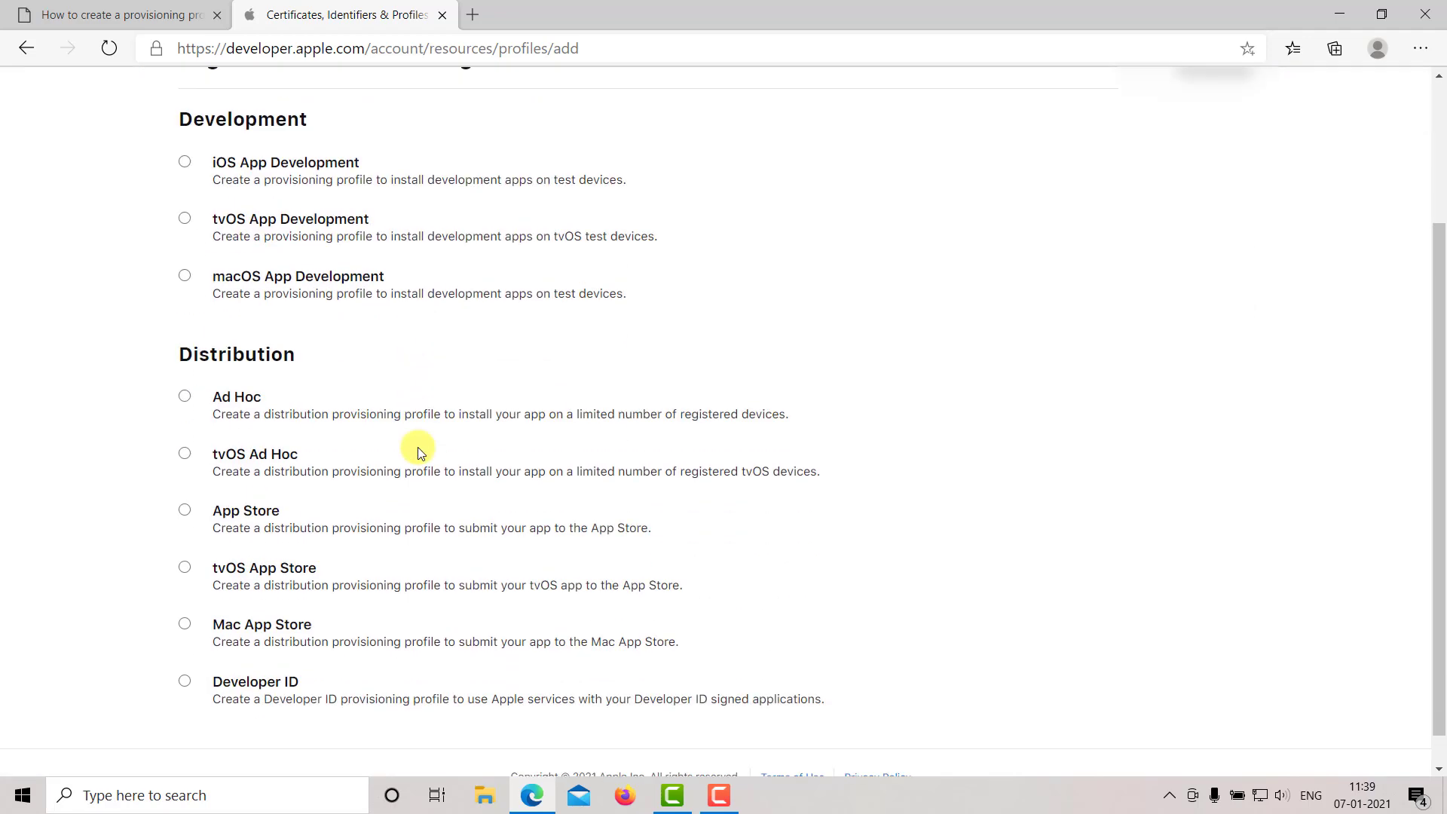
pyautogui.scroll(-1, 420, 452)
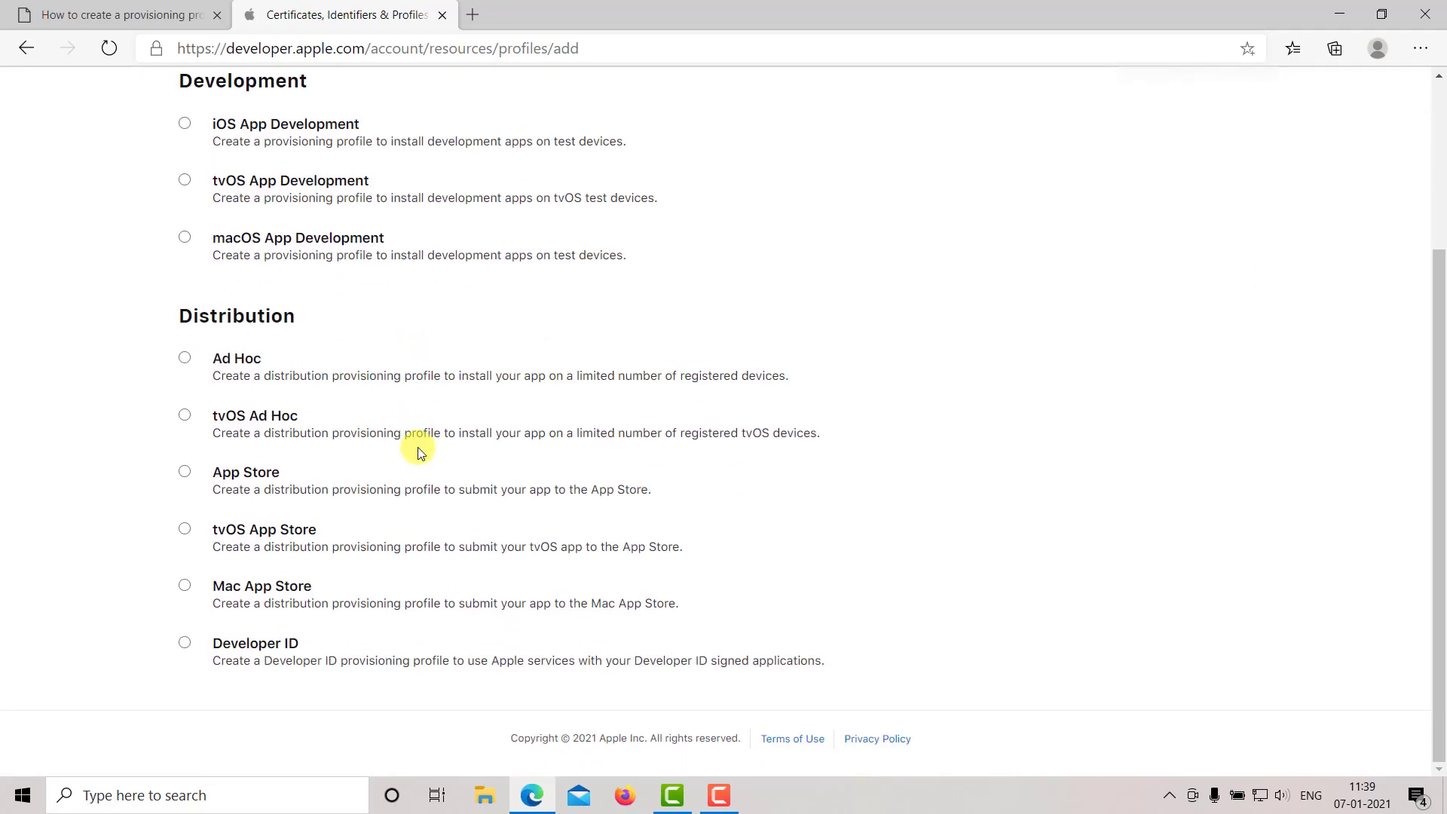
pyautogui.click(183, 476)
pyautogui.scroll(3, 861, 368)
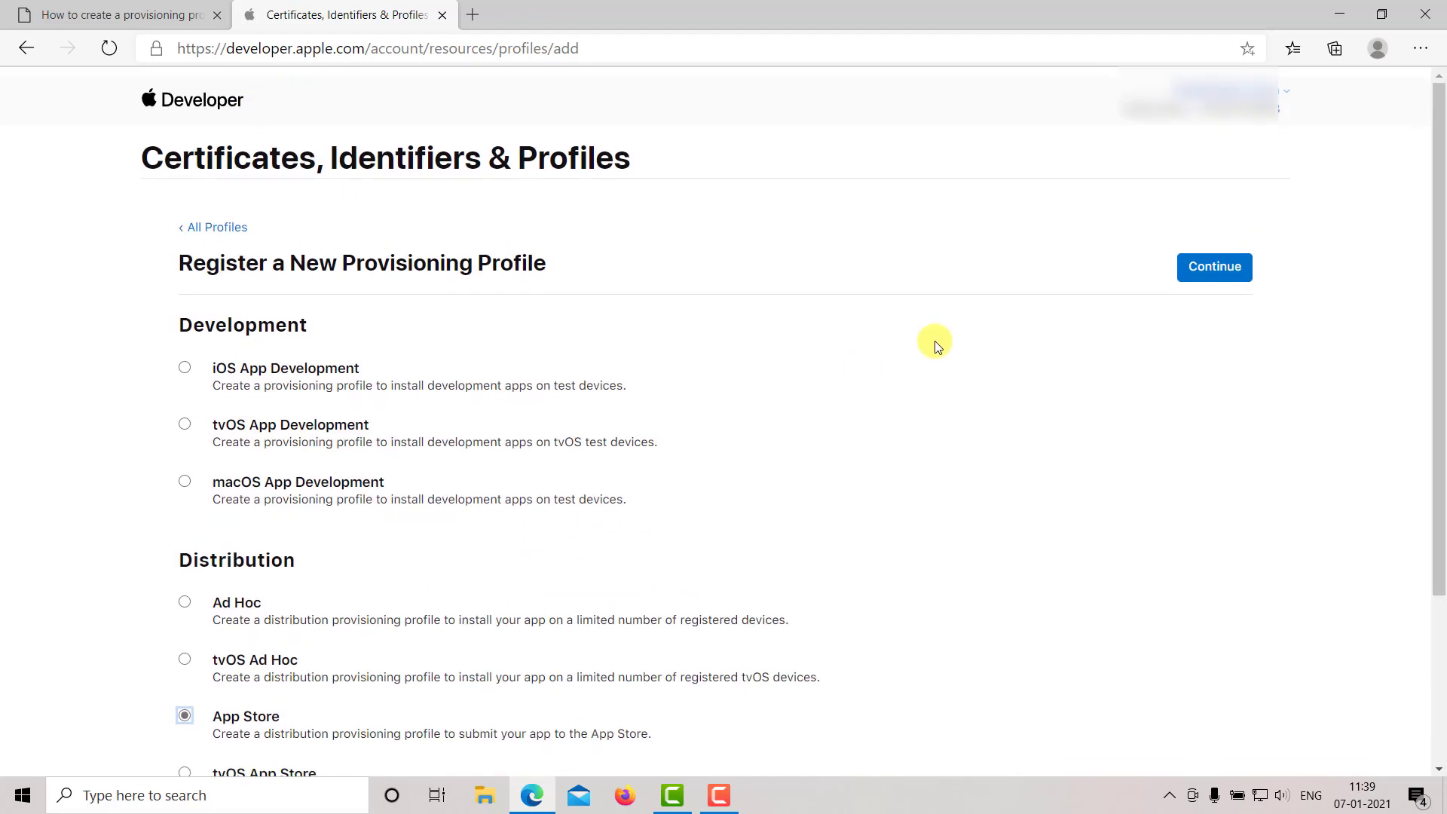
pyautogui.click(1205, 266)
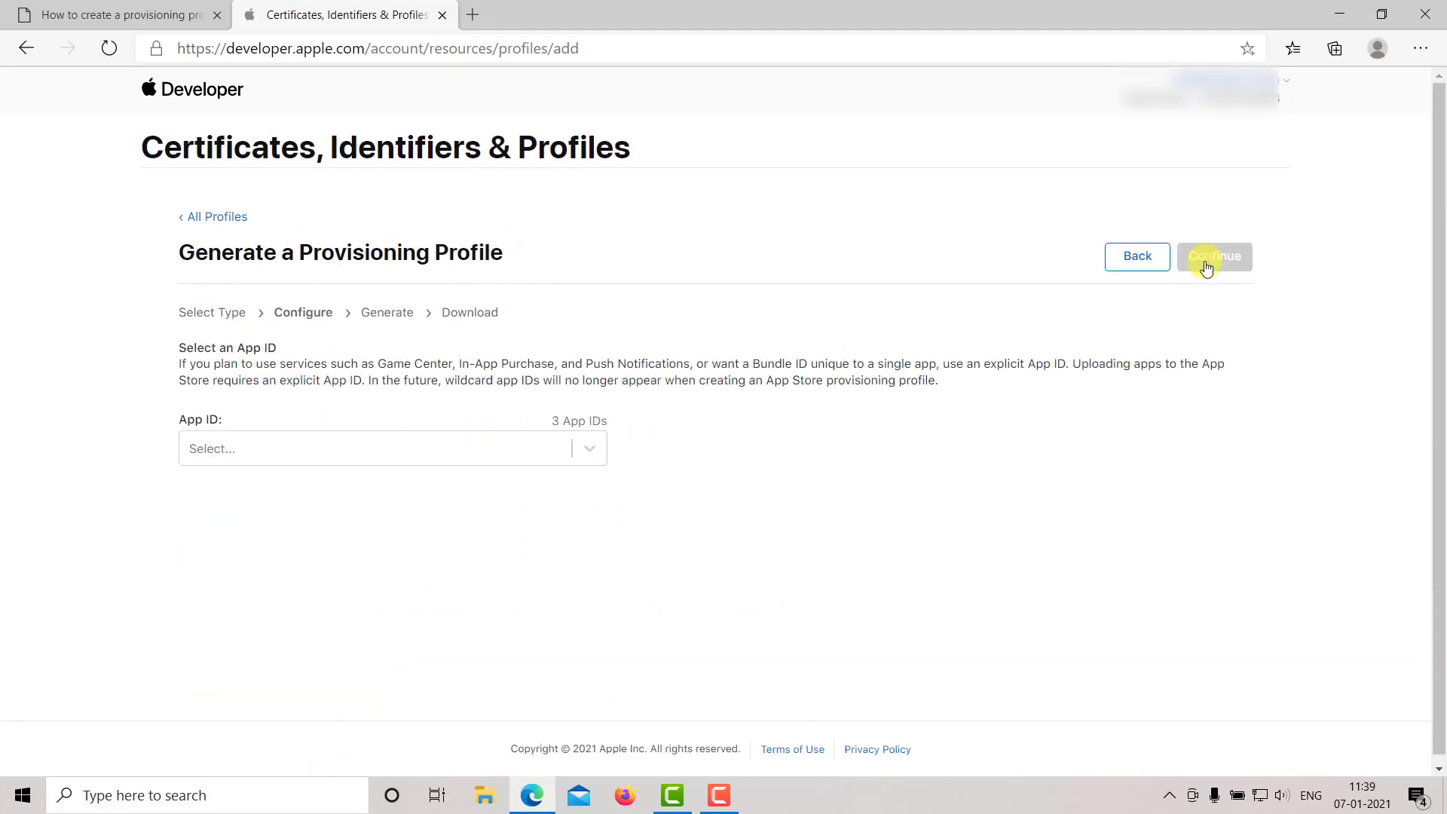
# Select the Demo profile App ID and the distribution certificate expiring Jan 06, 2022.
pyautogui.click(582, 450)
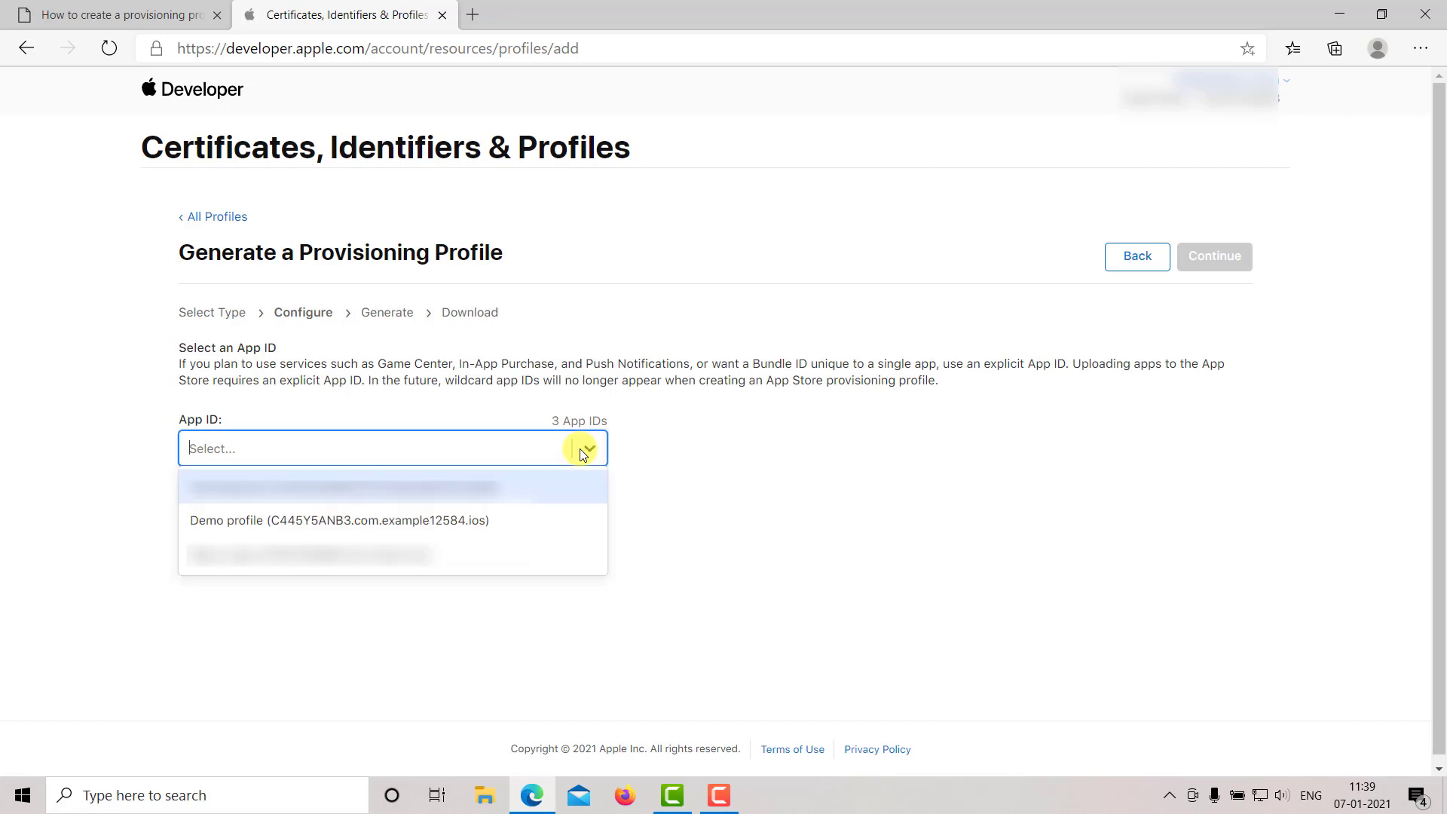
pyautogui.click(388, 525)
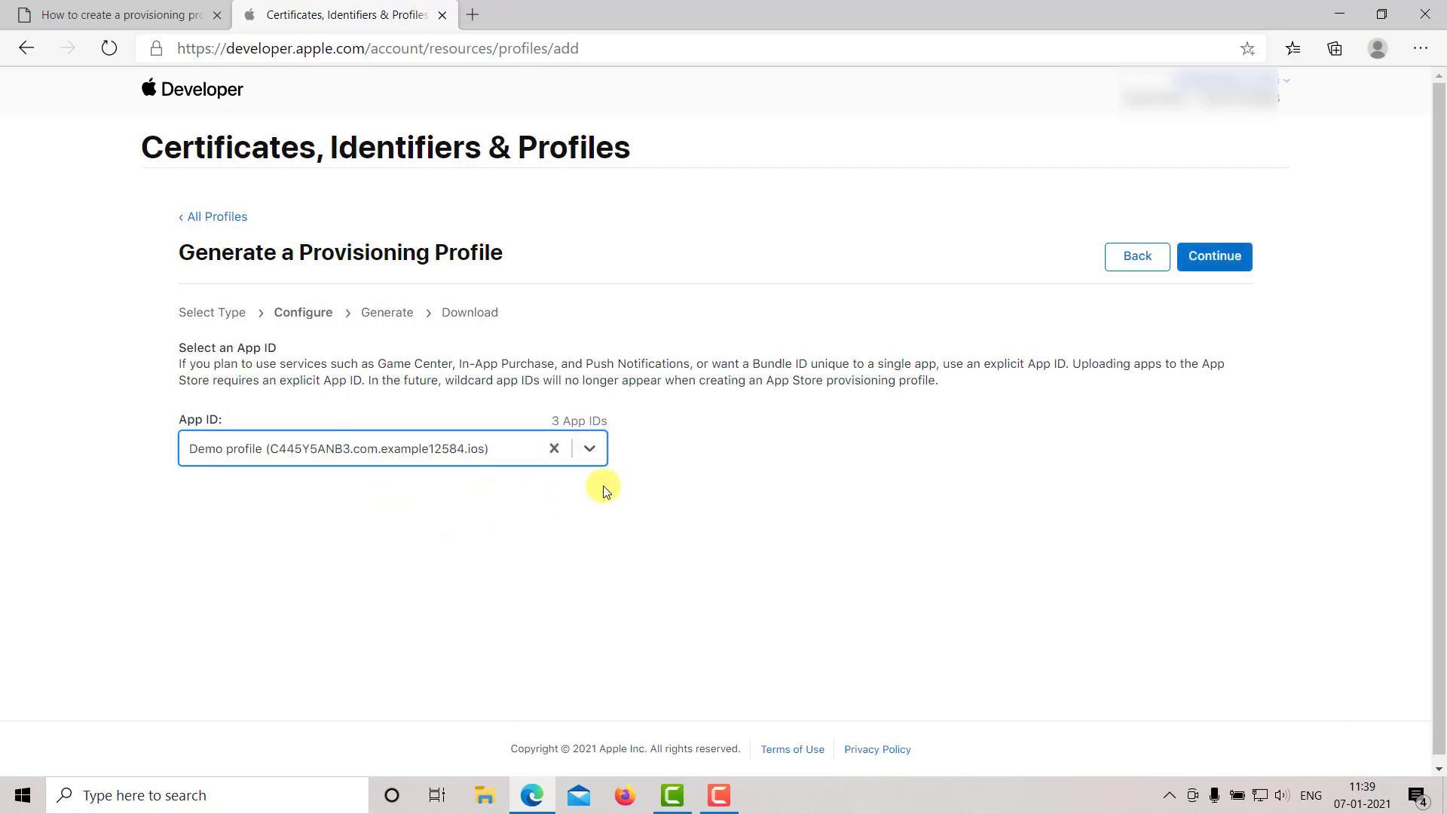
pyautogui.click(1212, 257)
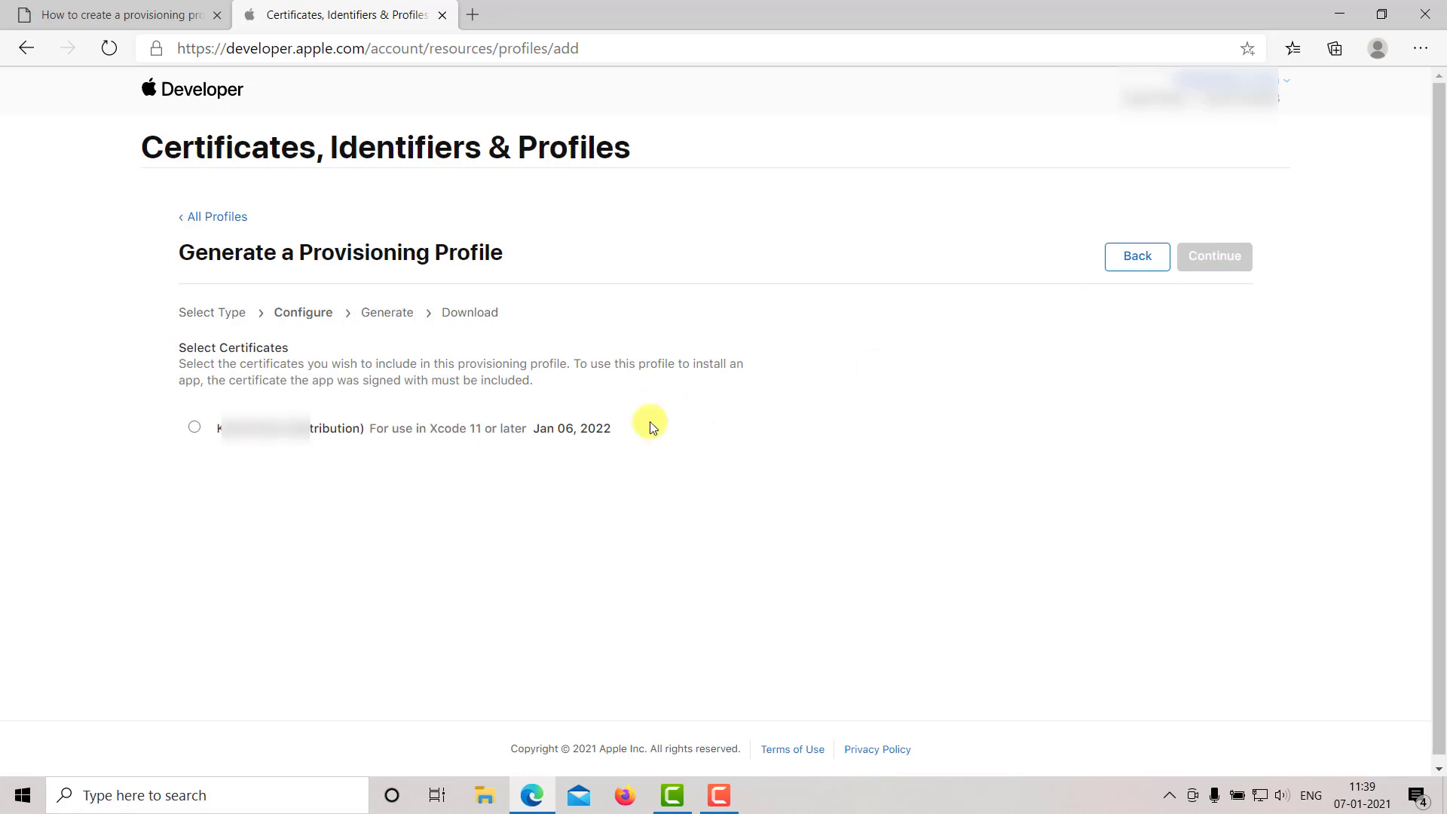
pyautogui.click(194, 426)
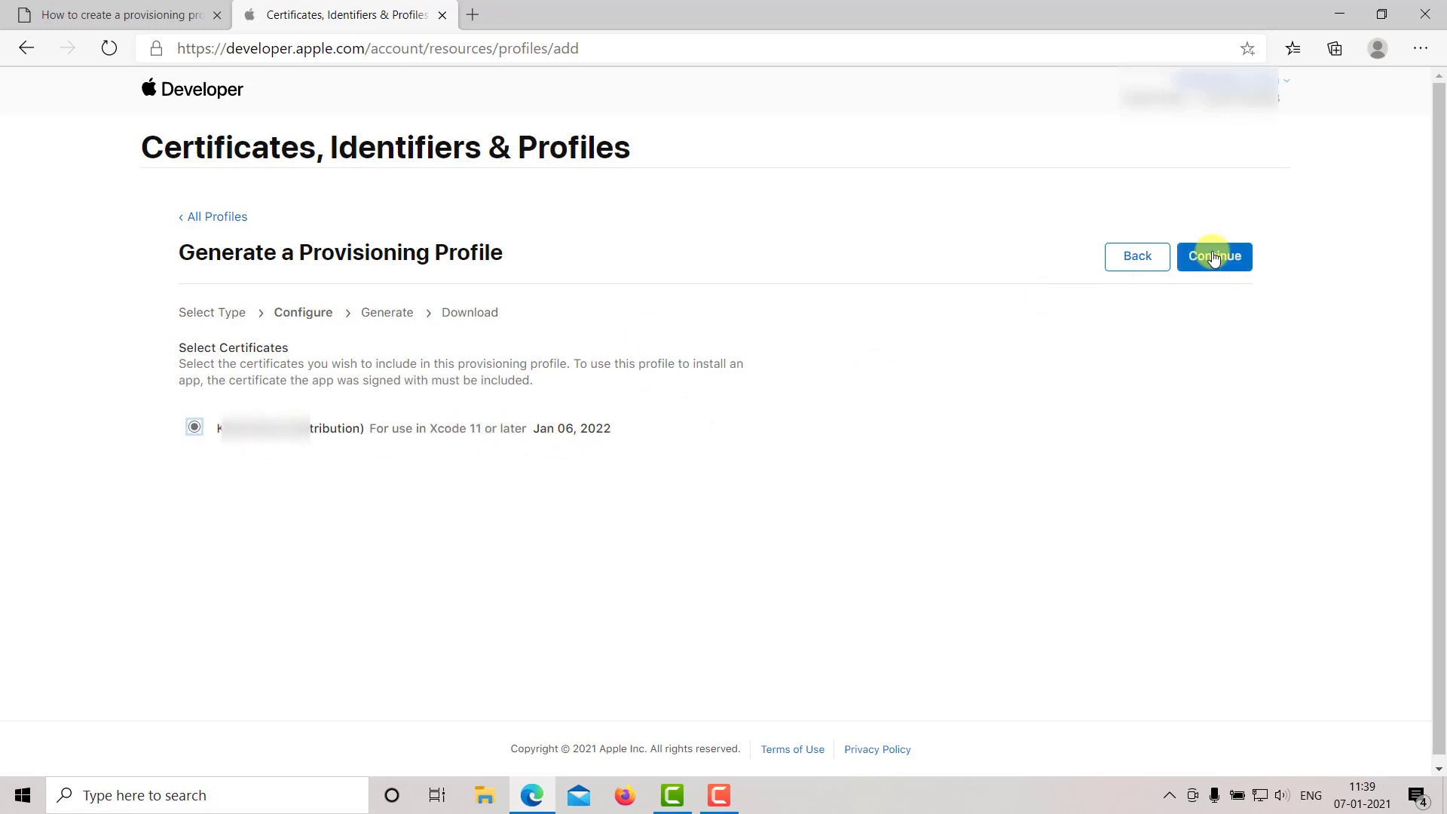
# Name the App Store provisioning profile 'IOS app'.
pyautogui.click(1212, 256)
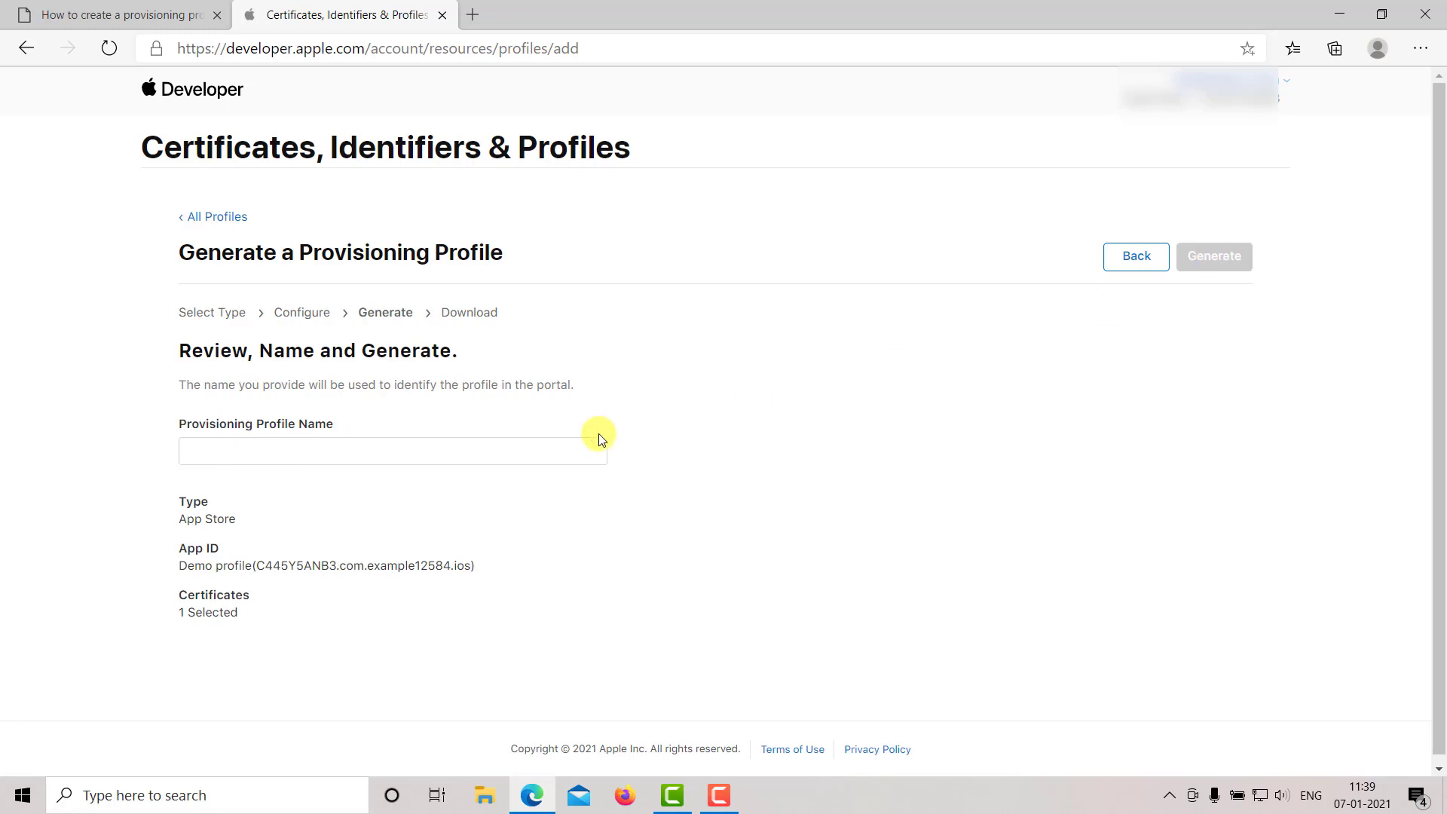
pyautogui.click(387, 461)
pyautogui.write('IOS app')
pyautogui.click(645, 538)
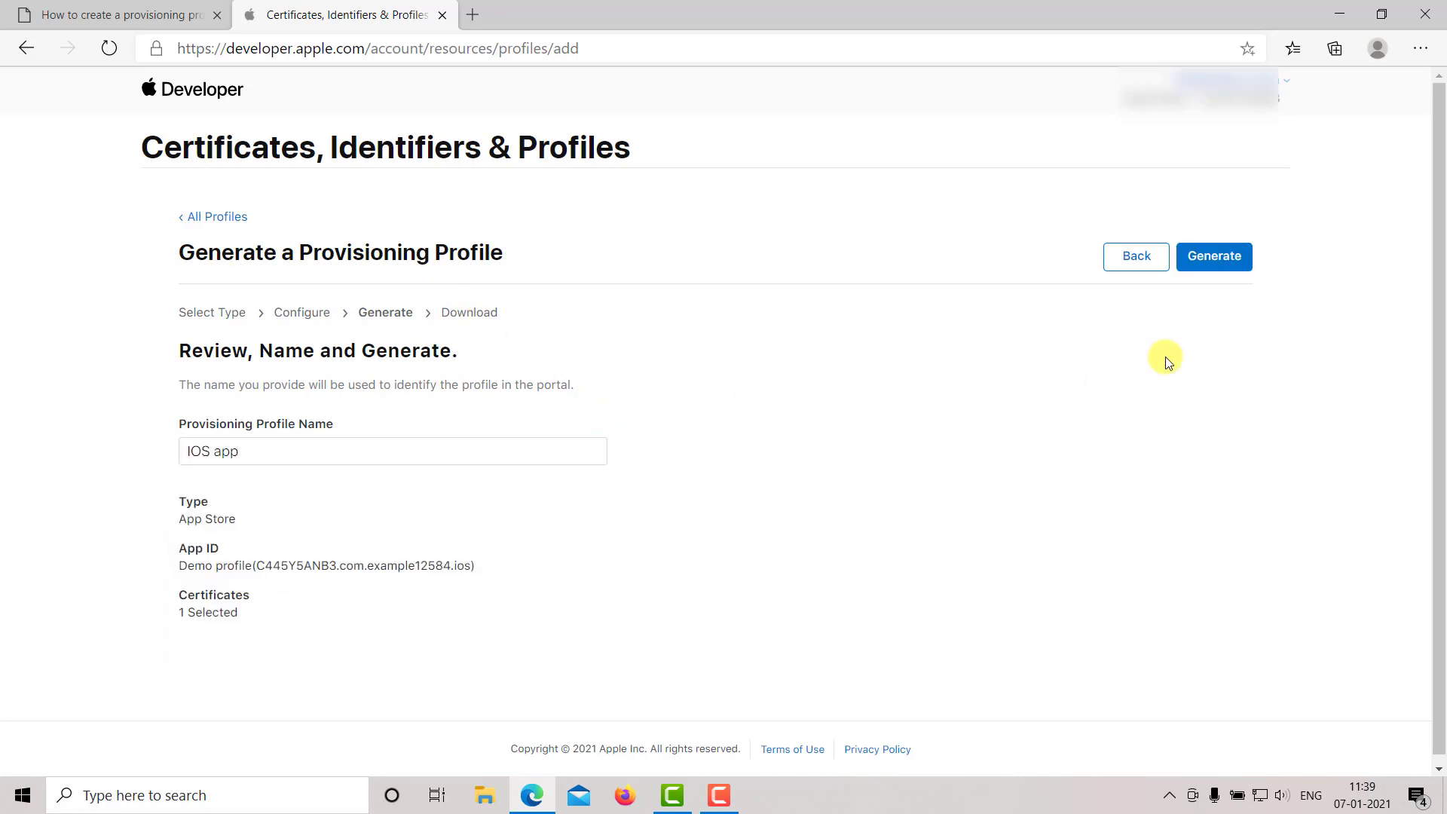
# Generate the 'IOS app' profile and download IOS_app.mobileprovision.
pyautogui.click(1225, 257)
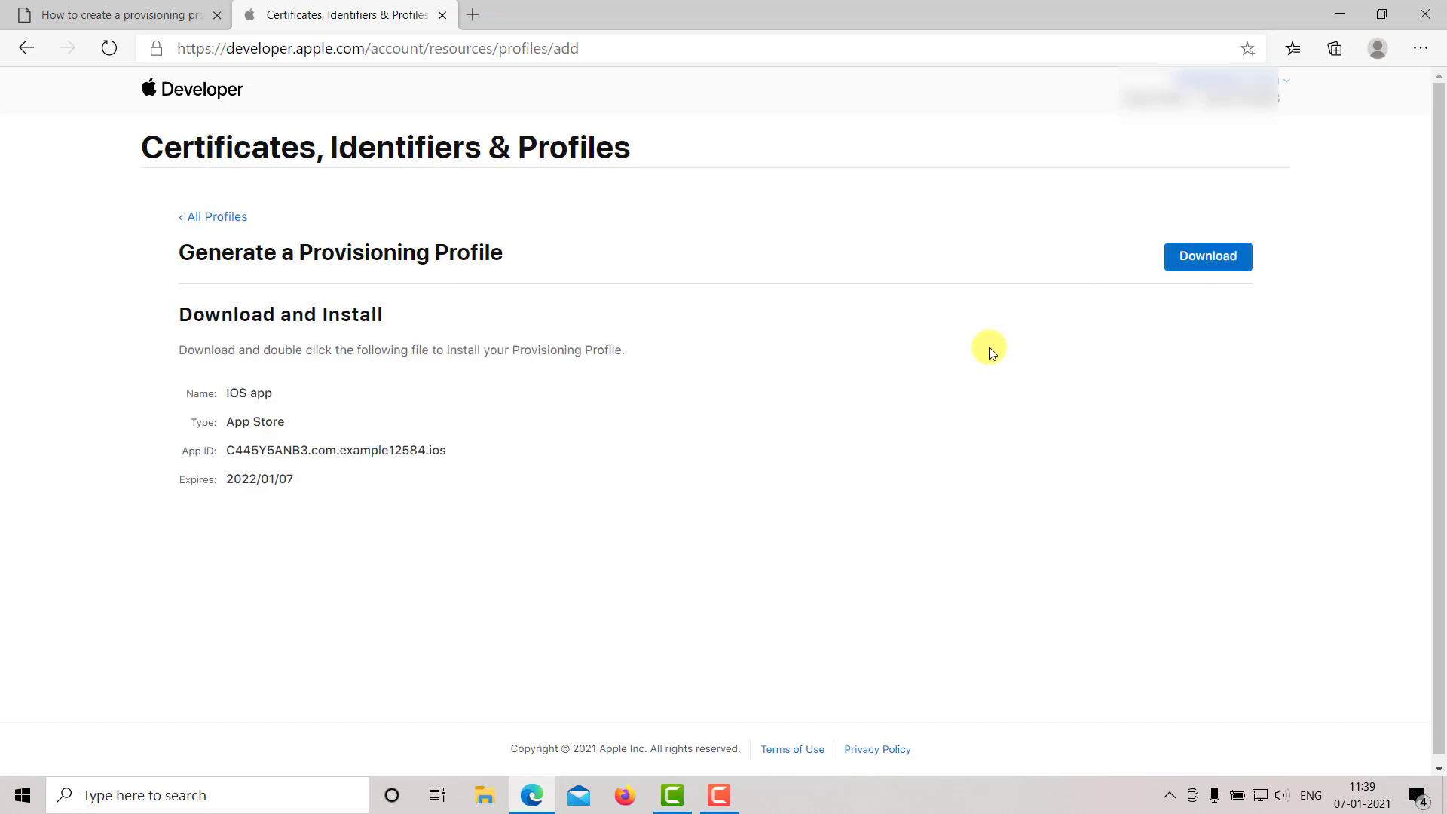
pyautogui.click(1188, 257)
pyautogui.click(1213, 257)
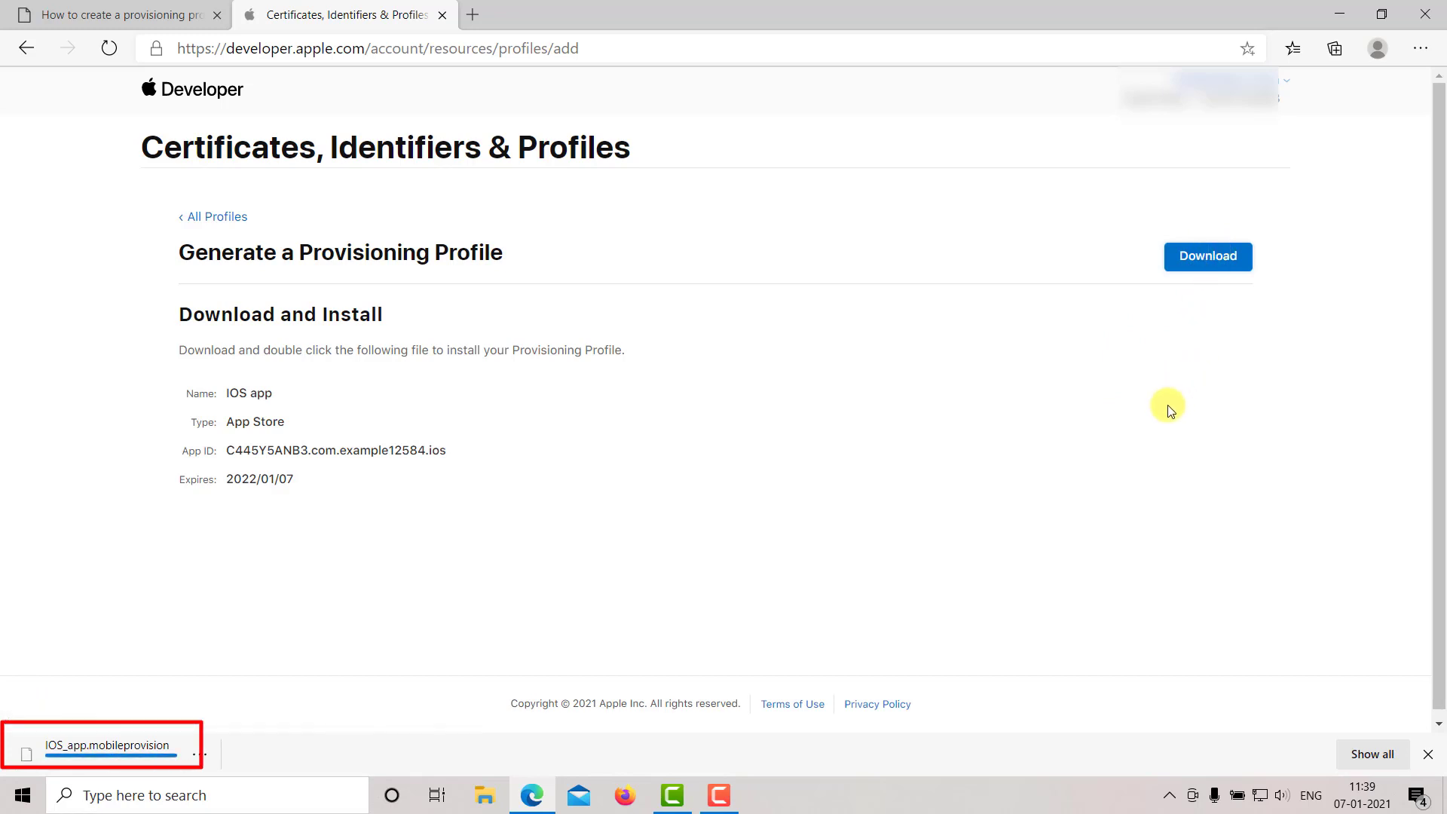